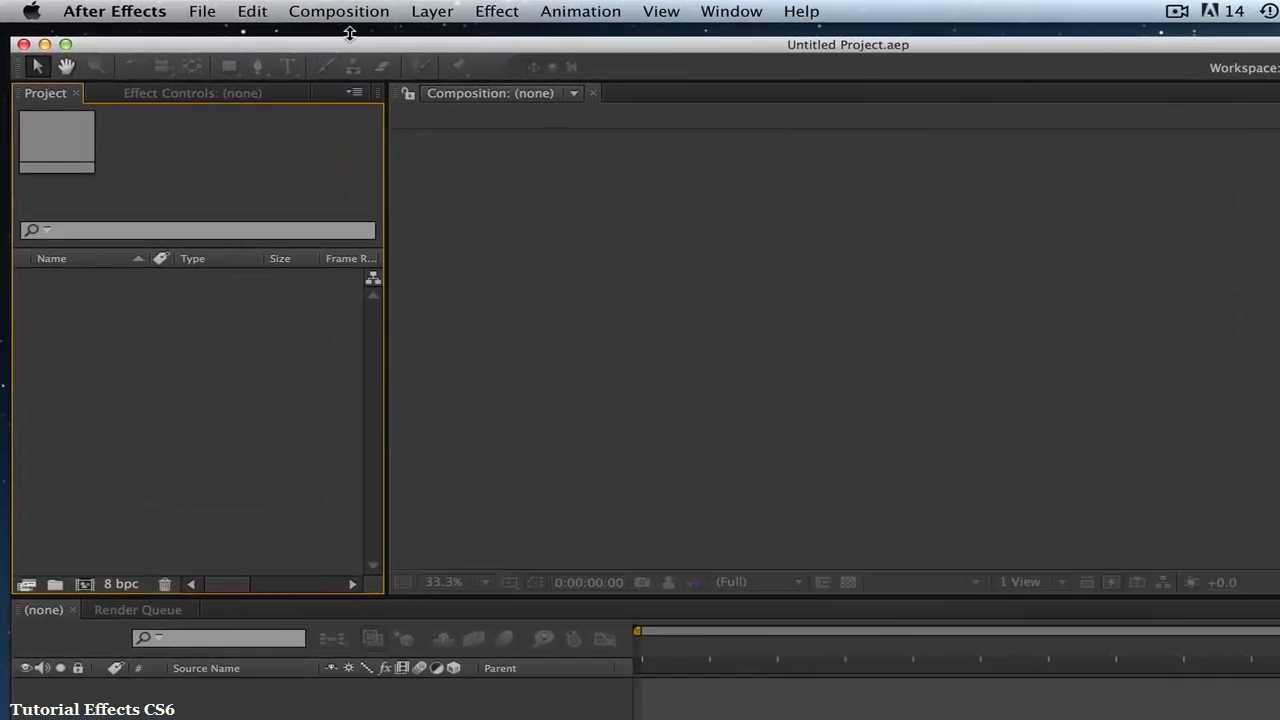
- Start a new composition and name it Tutorial
click(257, 9)
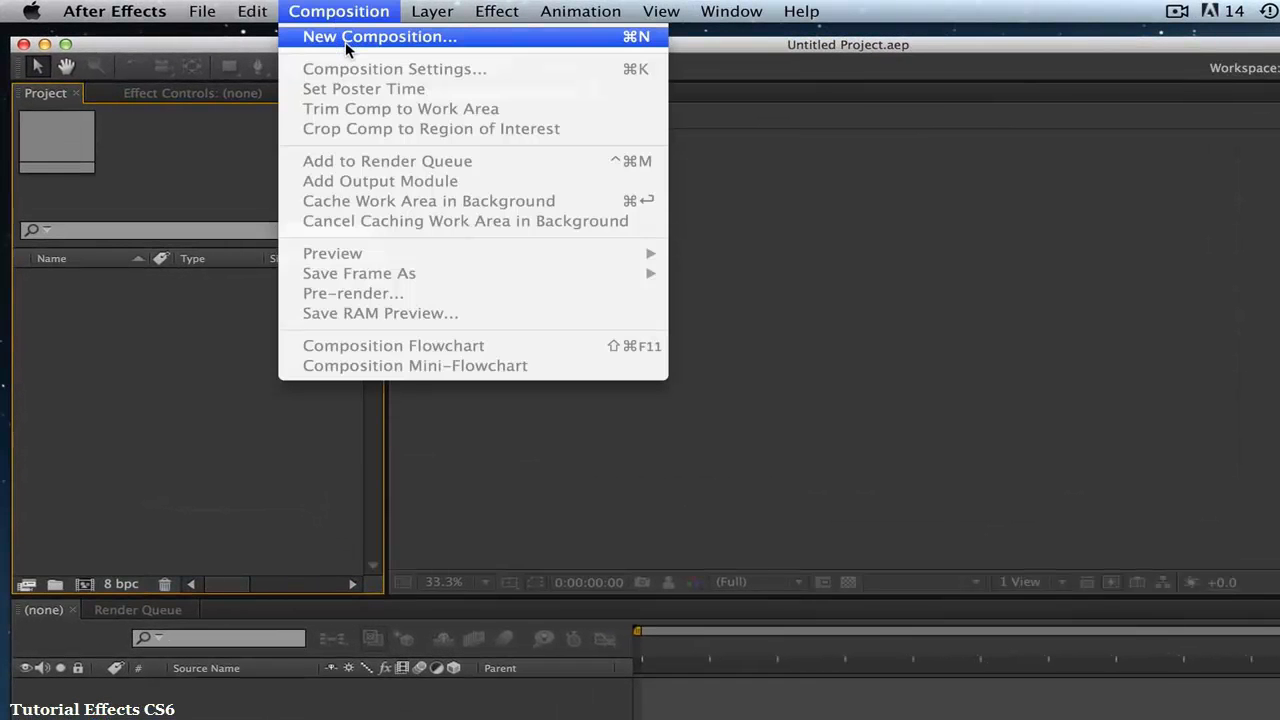
click(346, 43)
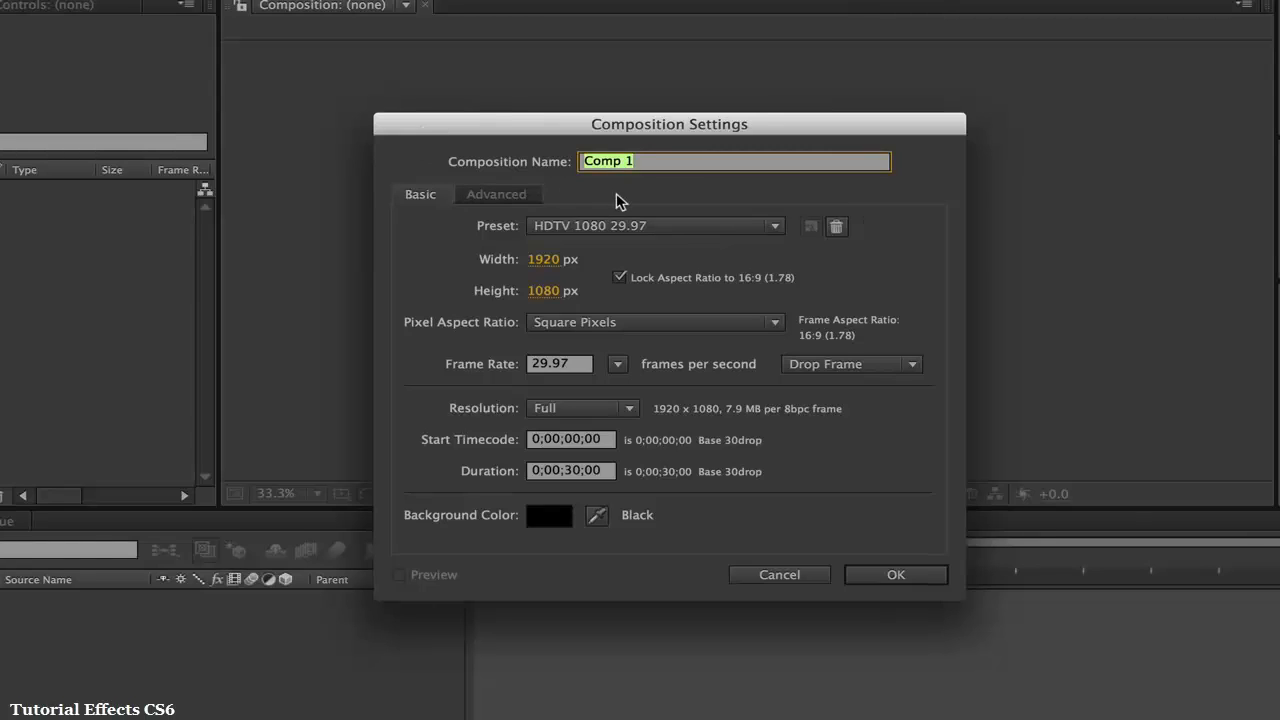
text(Tutorial)
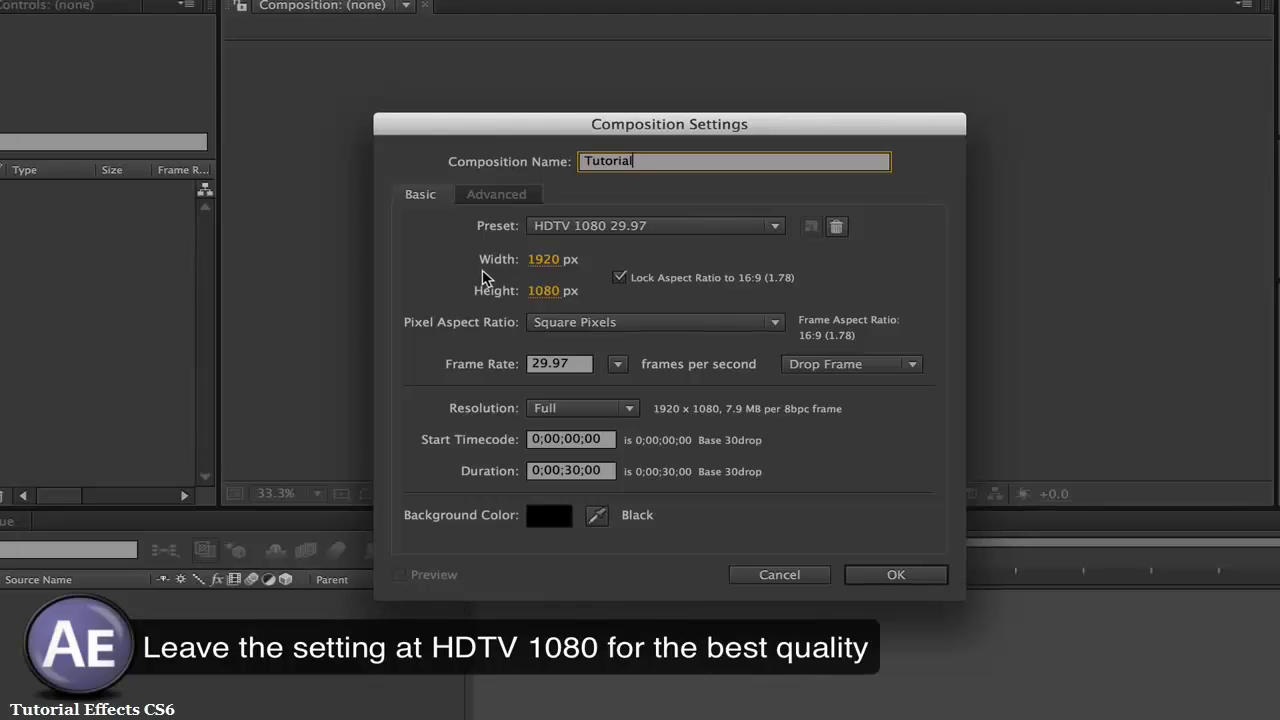
- Try a Custom preset for the composition with the width reduced to 1919 px
click(566, 232)
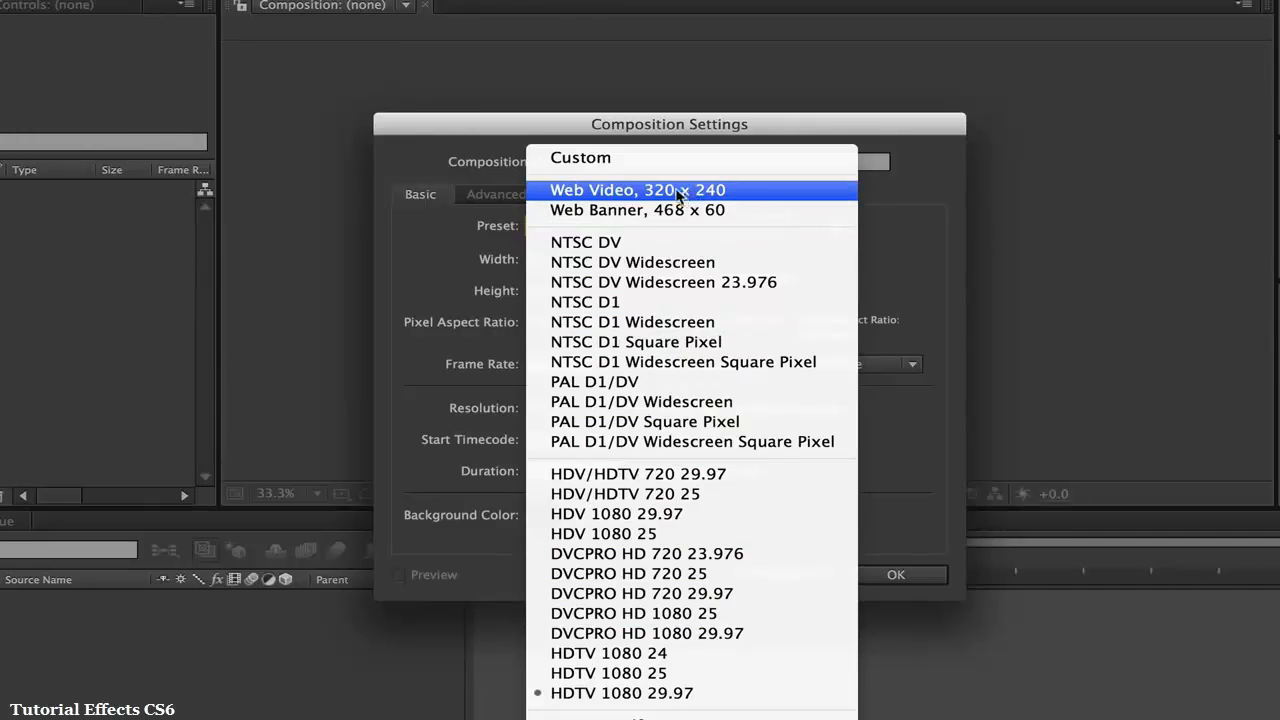
click(596, 161)
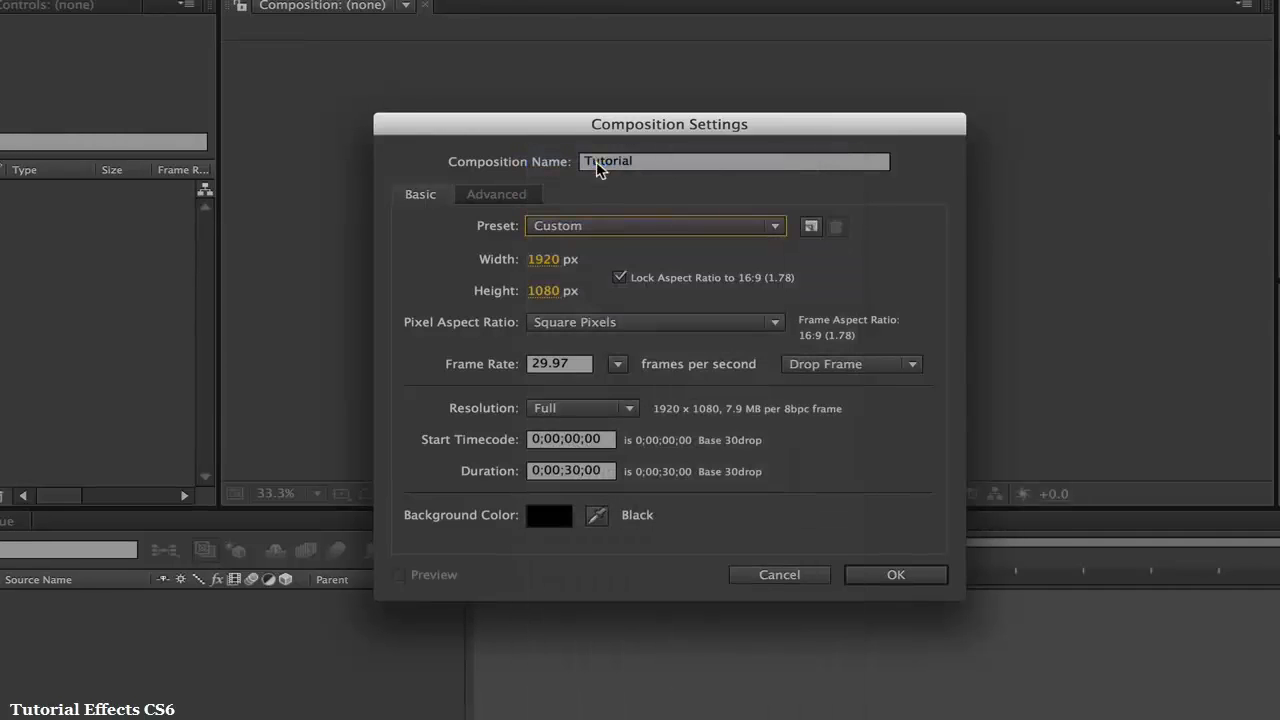
drag(548, 263, 545, 261)
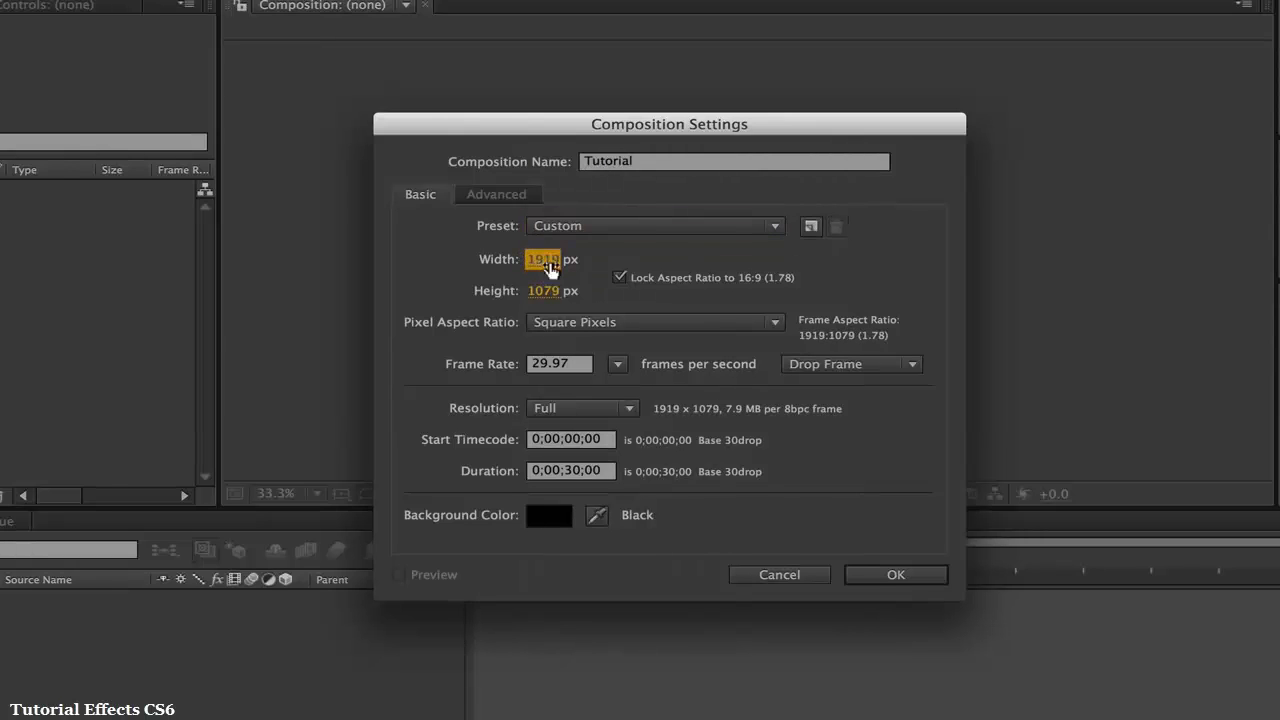
- Set the composition preset to HDTV 1080 29.97 and create the composition
click(586, 228)
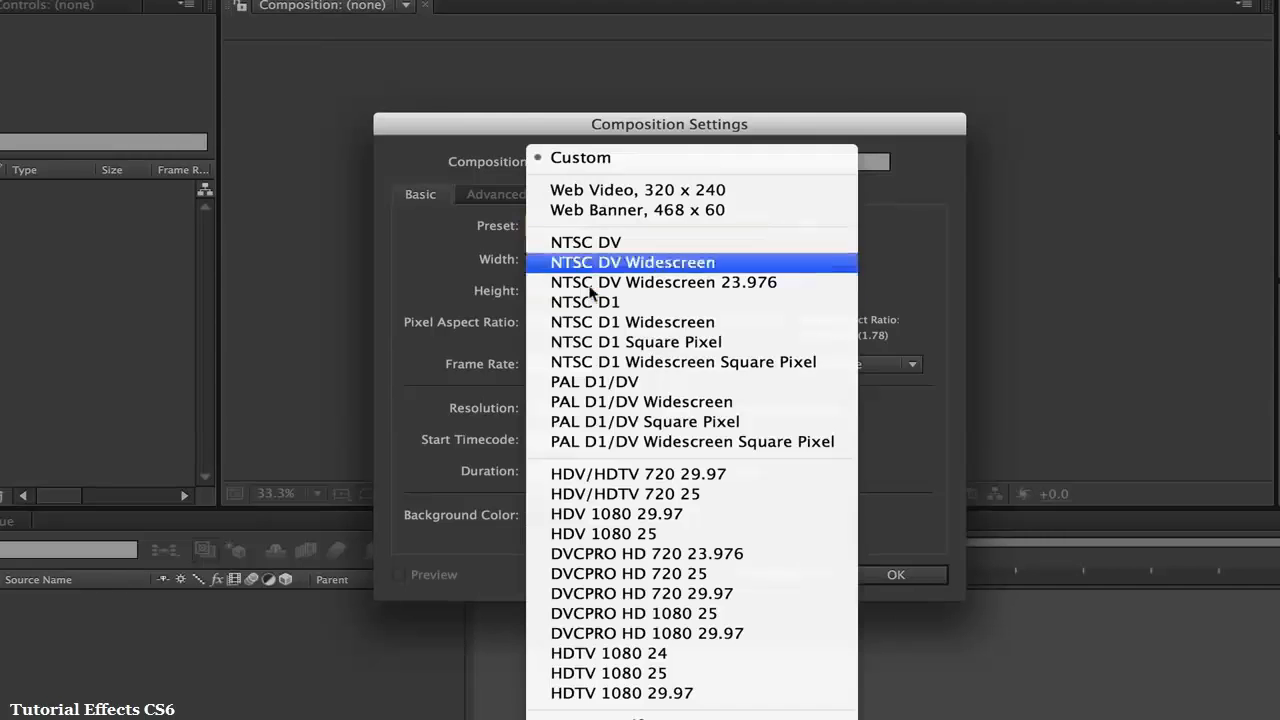
click(600, 693)
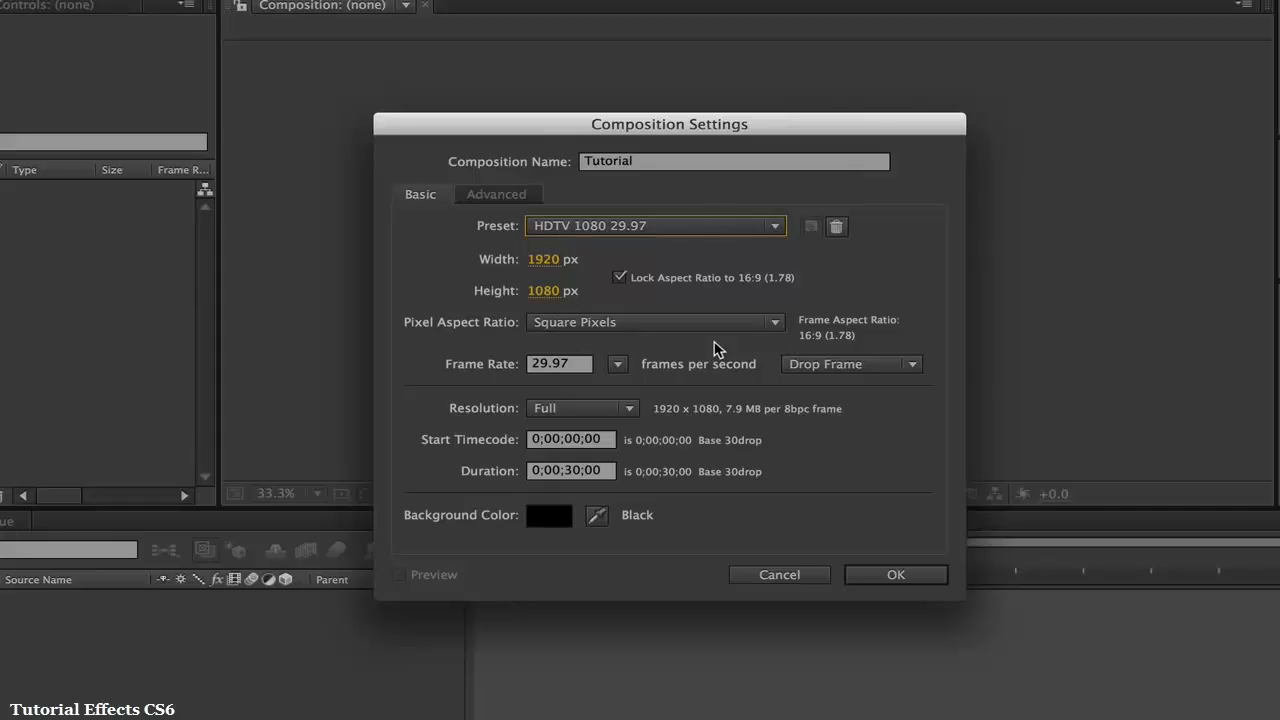
click(866, 576)
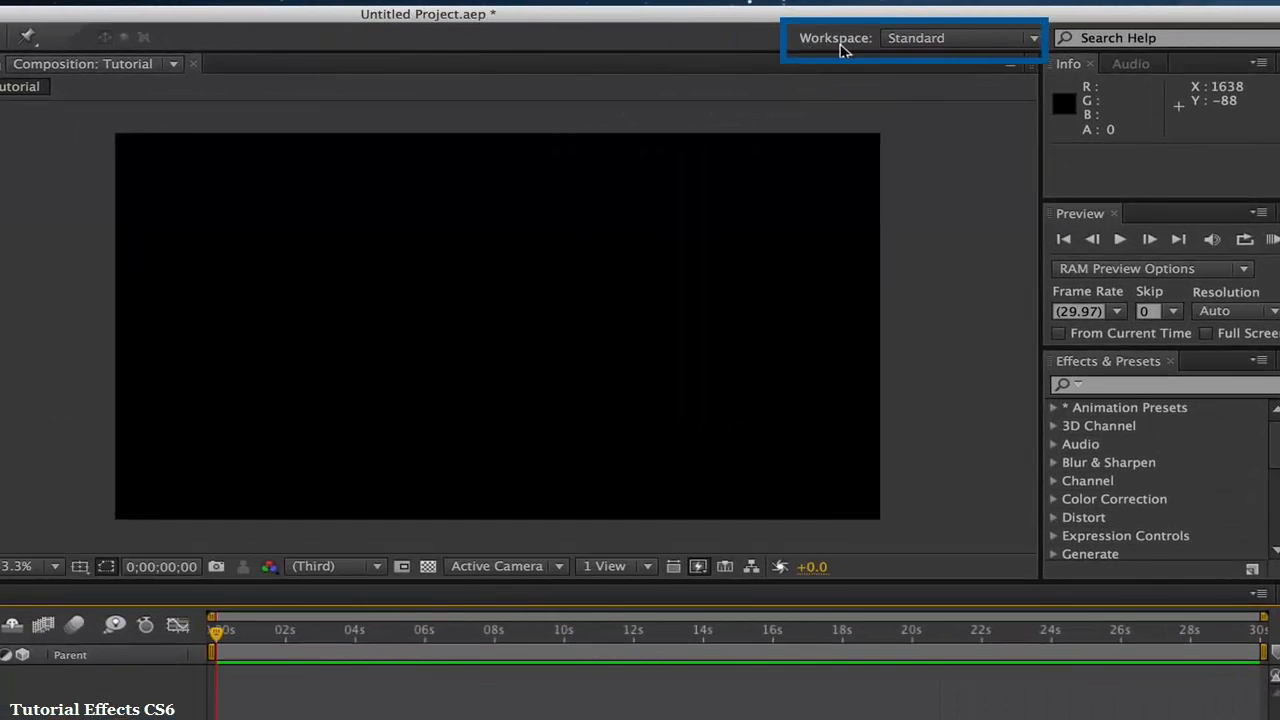
- Switch the workspace to All Panels and return it to Standard
click(929, 46)
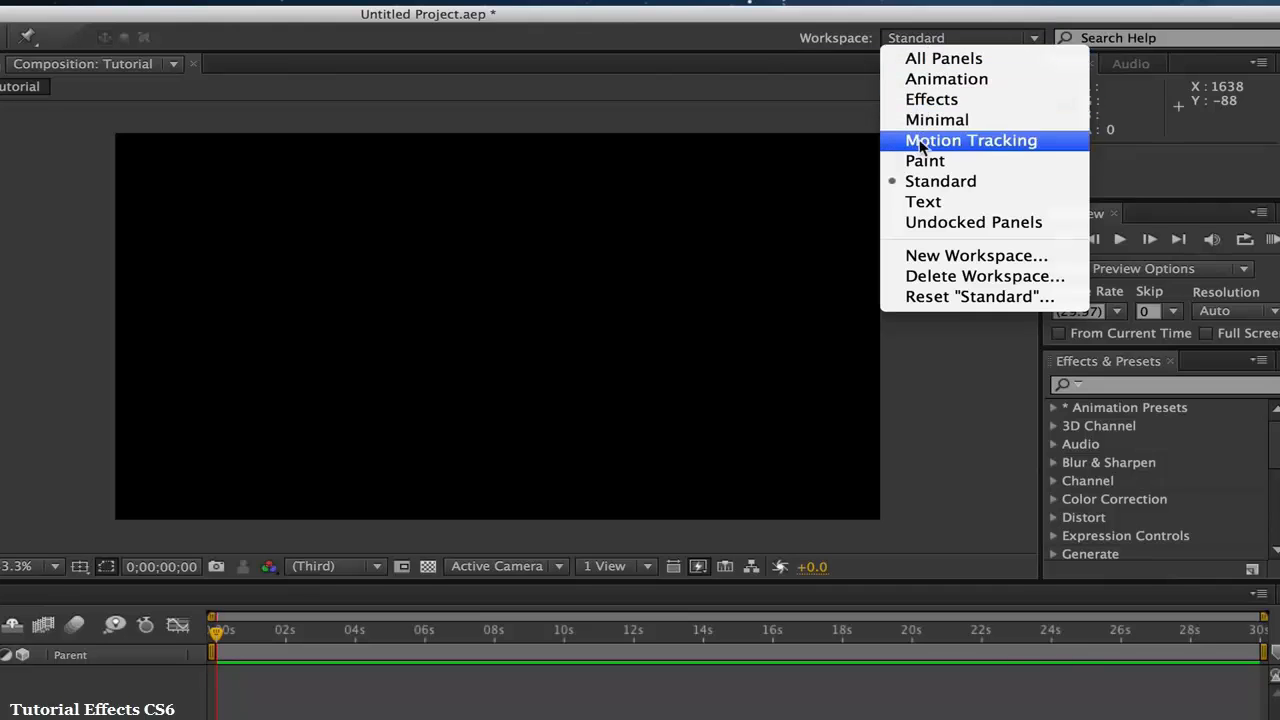
click(945, 60)
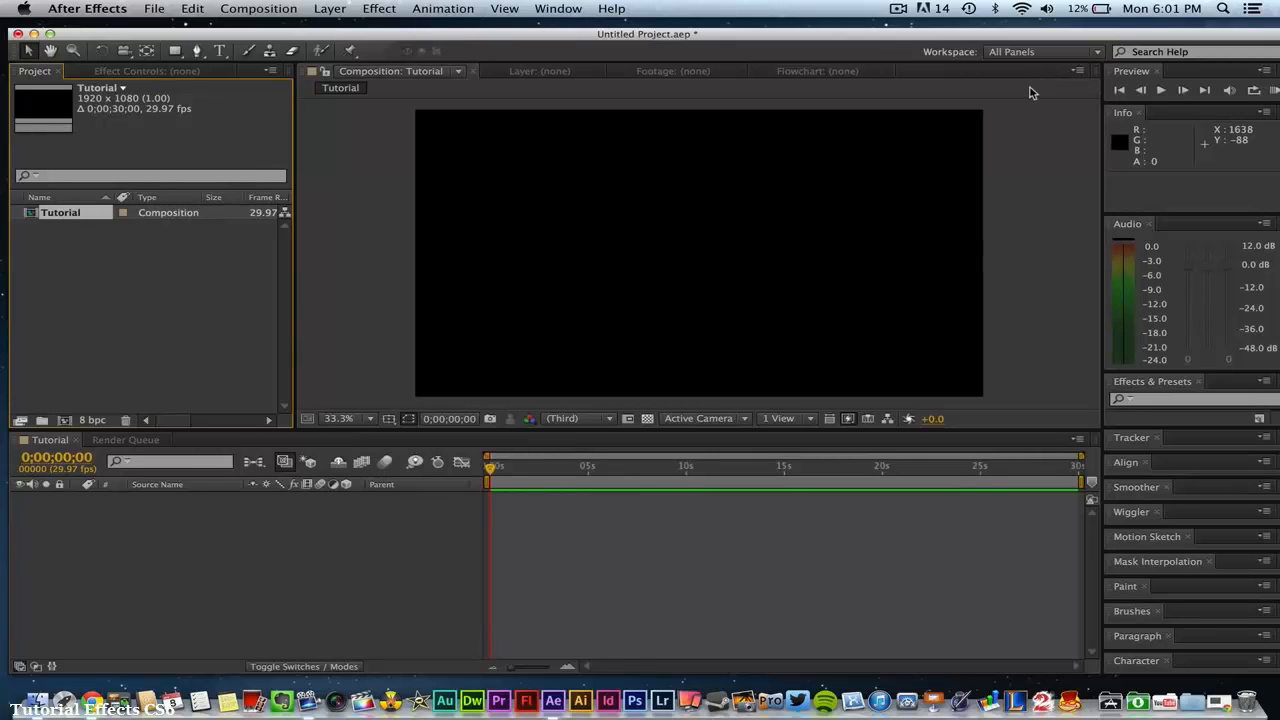
click(1010, 54)
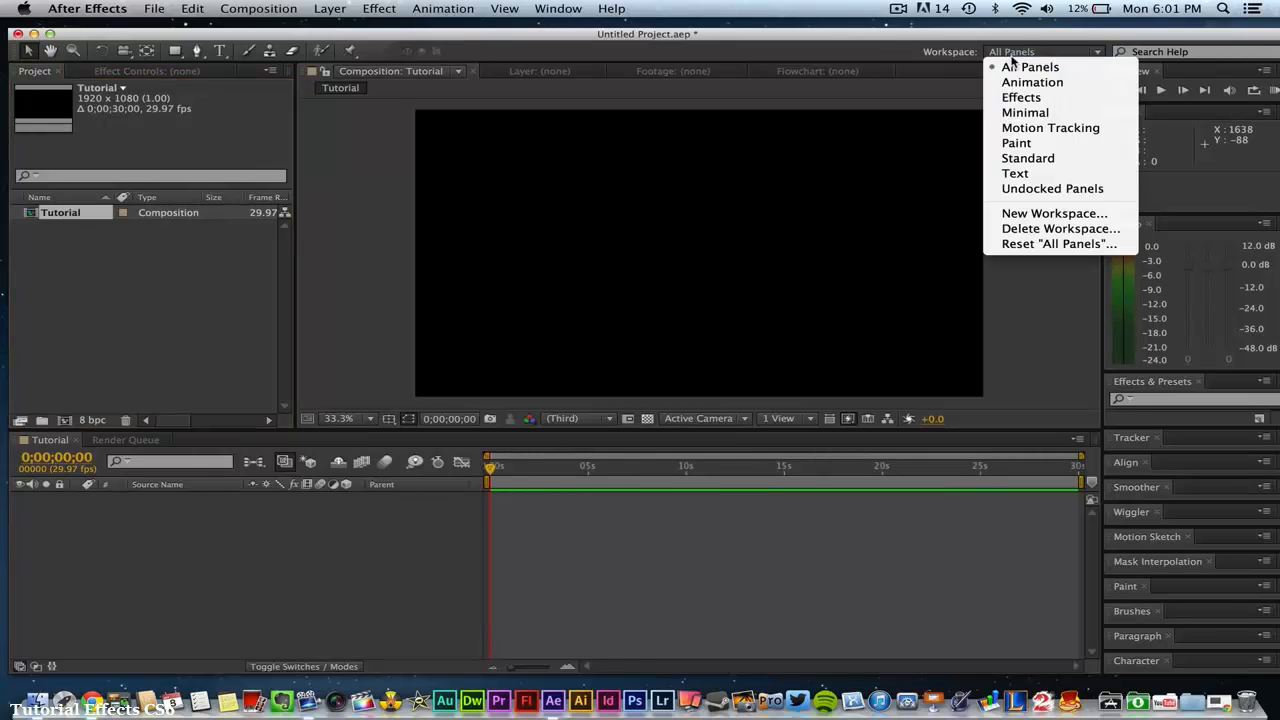
click(1020, 158)
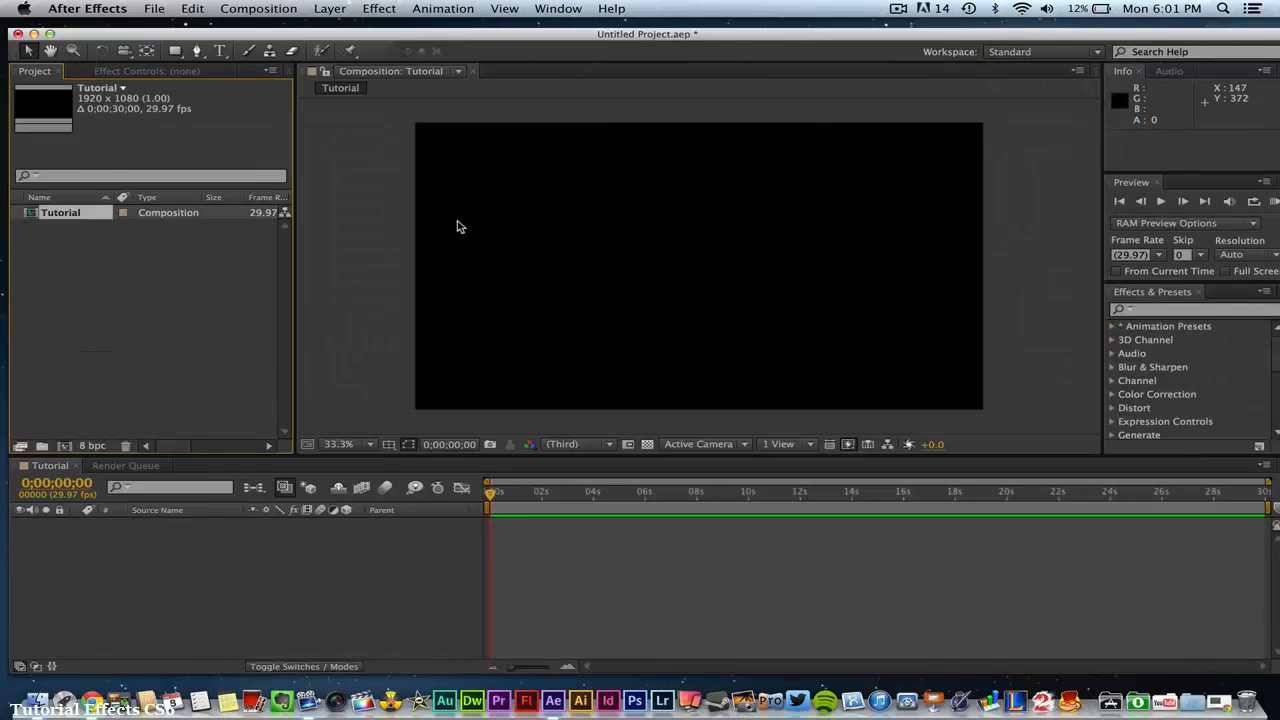
mouse_move(1113, 78)
mouse_down()
mouse_move(1013, 113)
mouse_move(872, 104)
mouse_move(1160, 115)
mouse_move(791, 163)
mouse_move(901, 87)
mouse_move(1125, 85)
mouse_up()
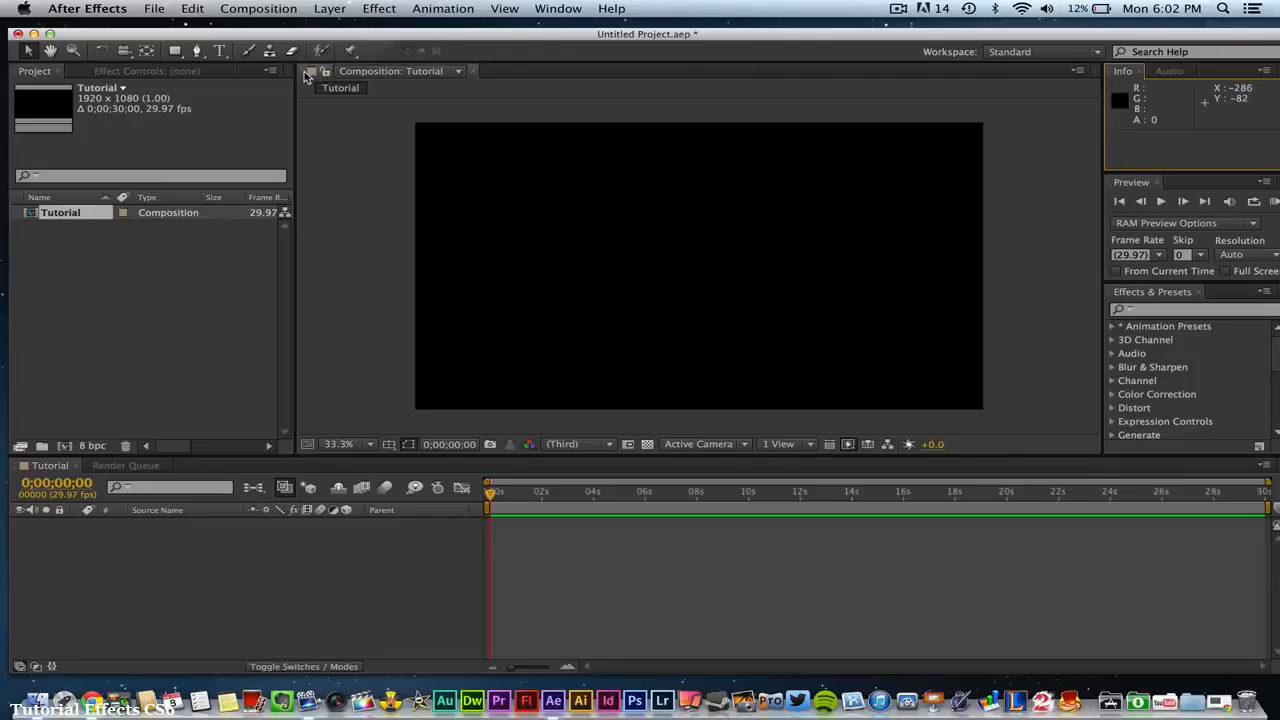
drag(302, 74, 354, 69)
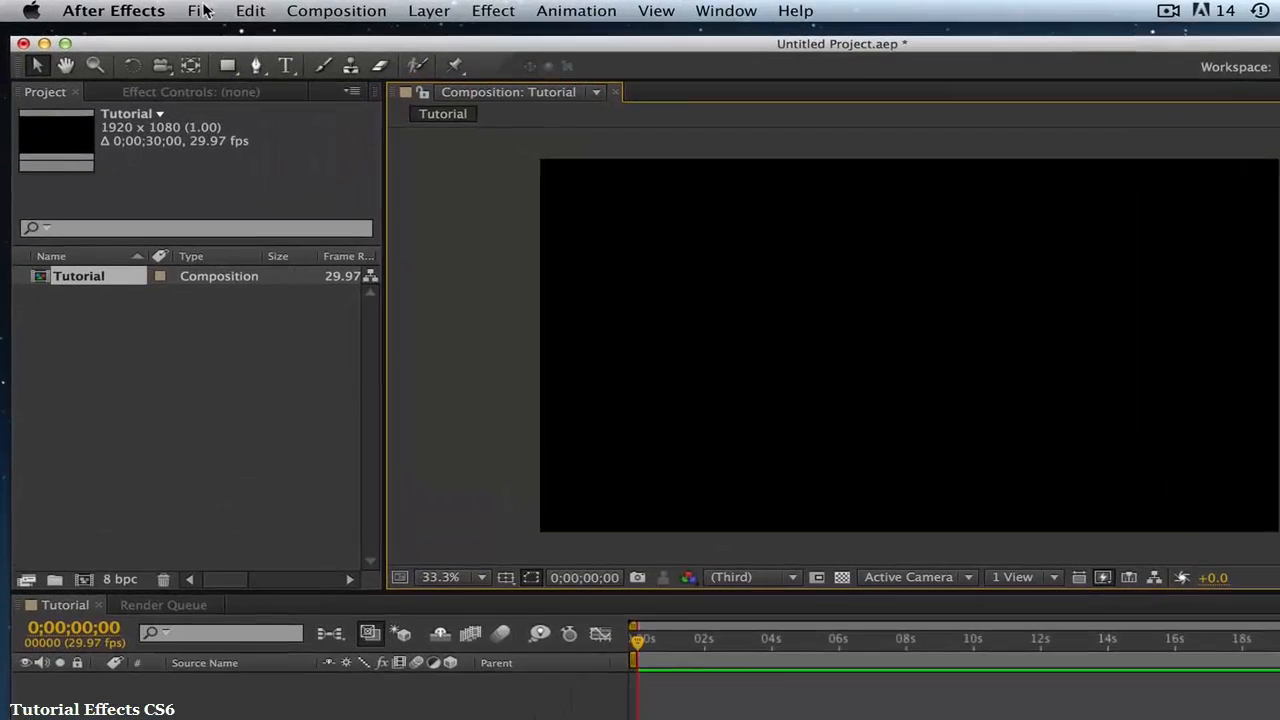
- Import aa TechGuru Intro.mp4 and the first 120514 video in the Intro/Outro Vids folder together as footage
click(154, 8)
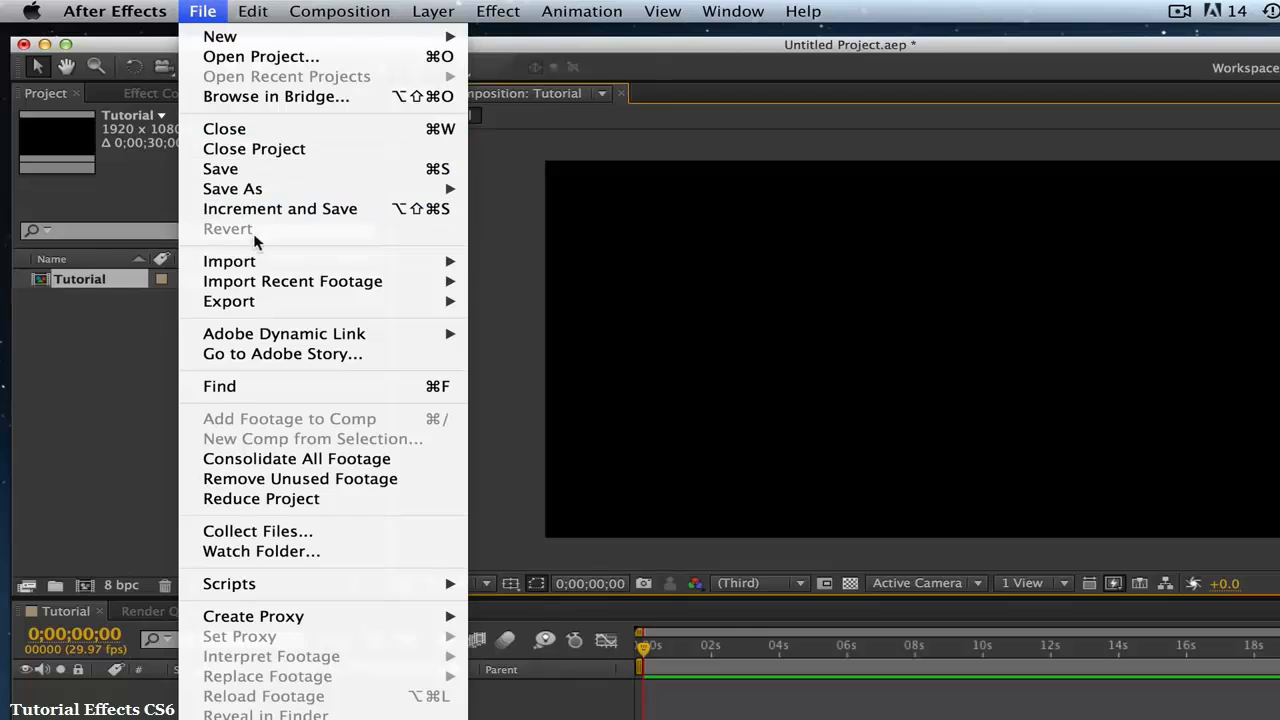
mouse_move(258, 261)
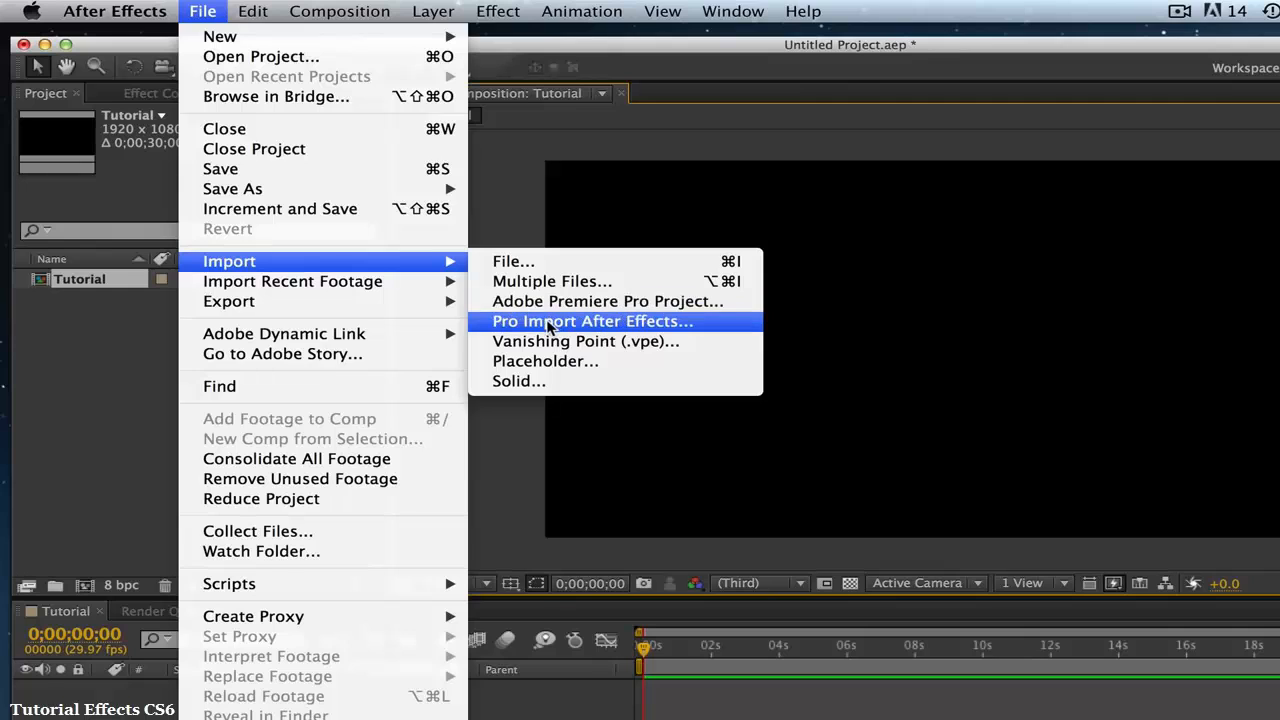
click(533, 267)
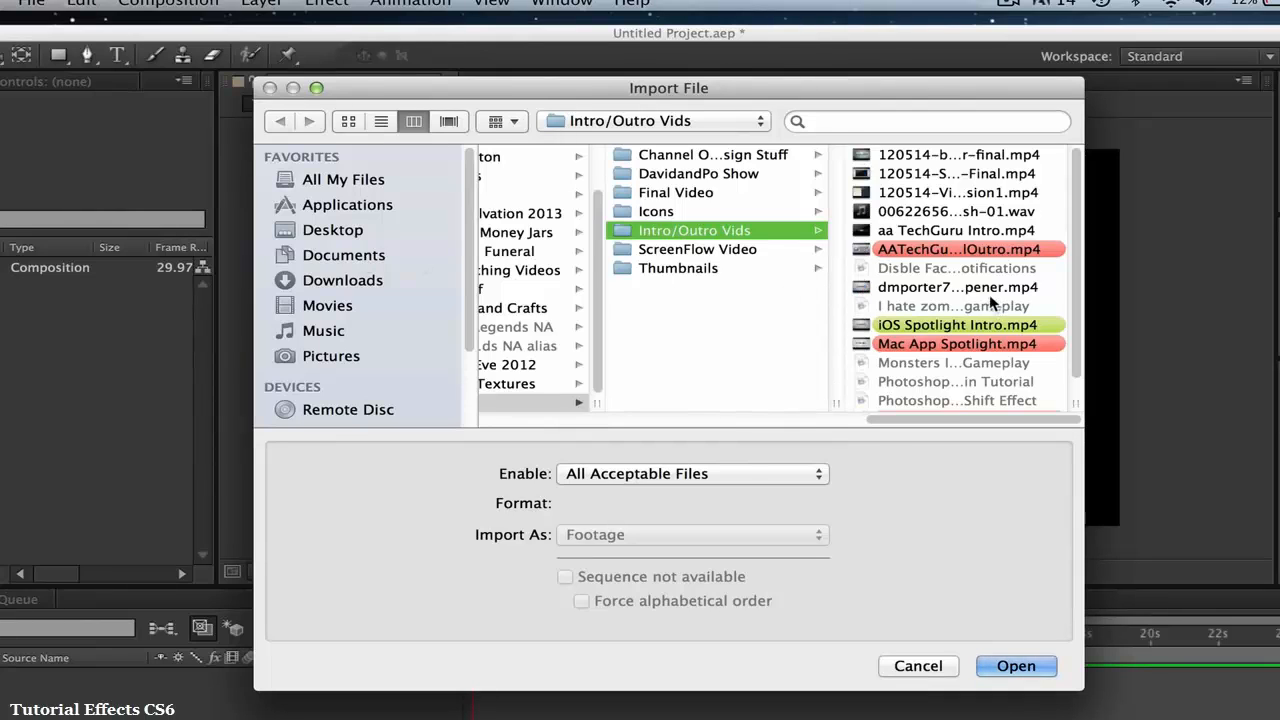
click(920, 231)
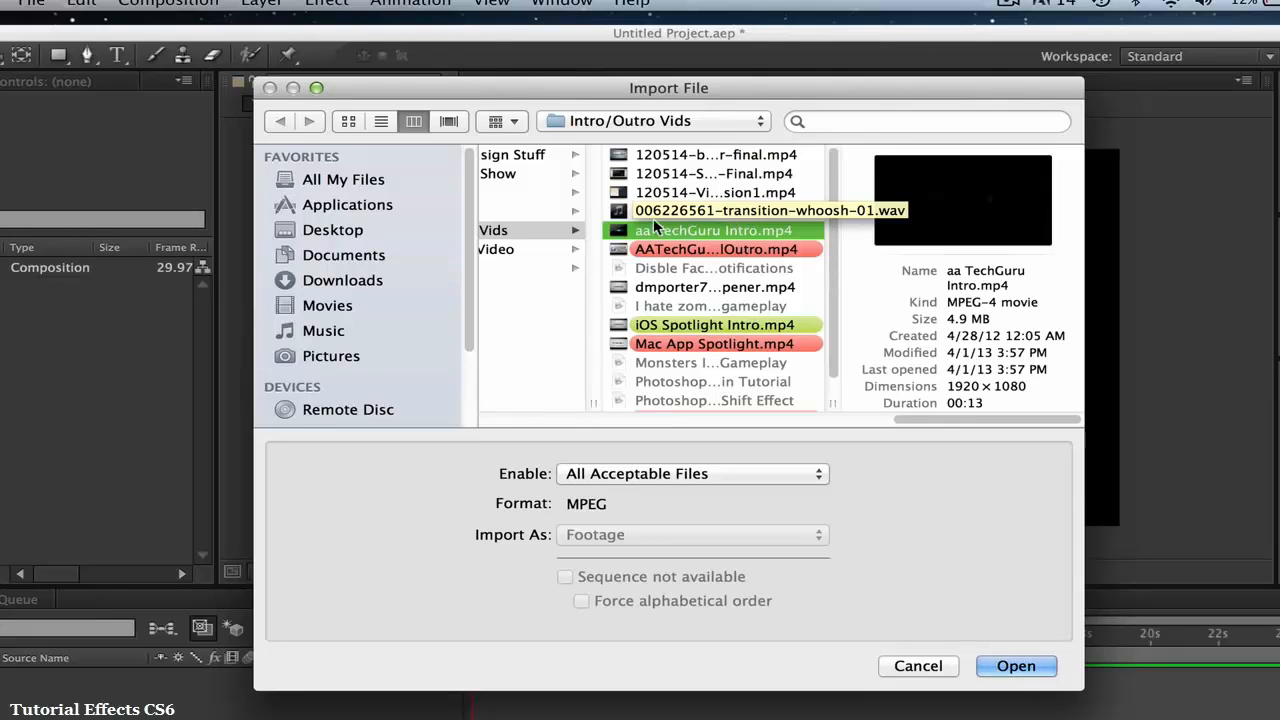
super+click(660, 153)
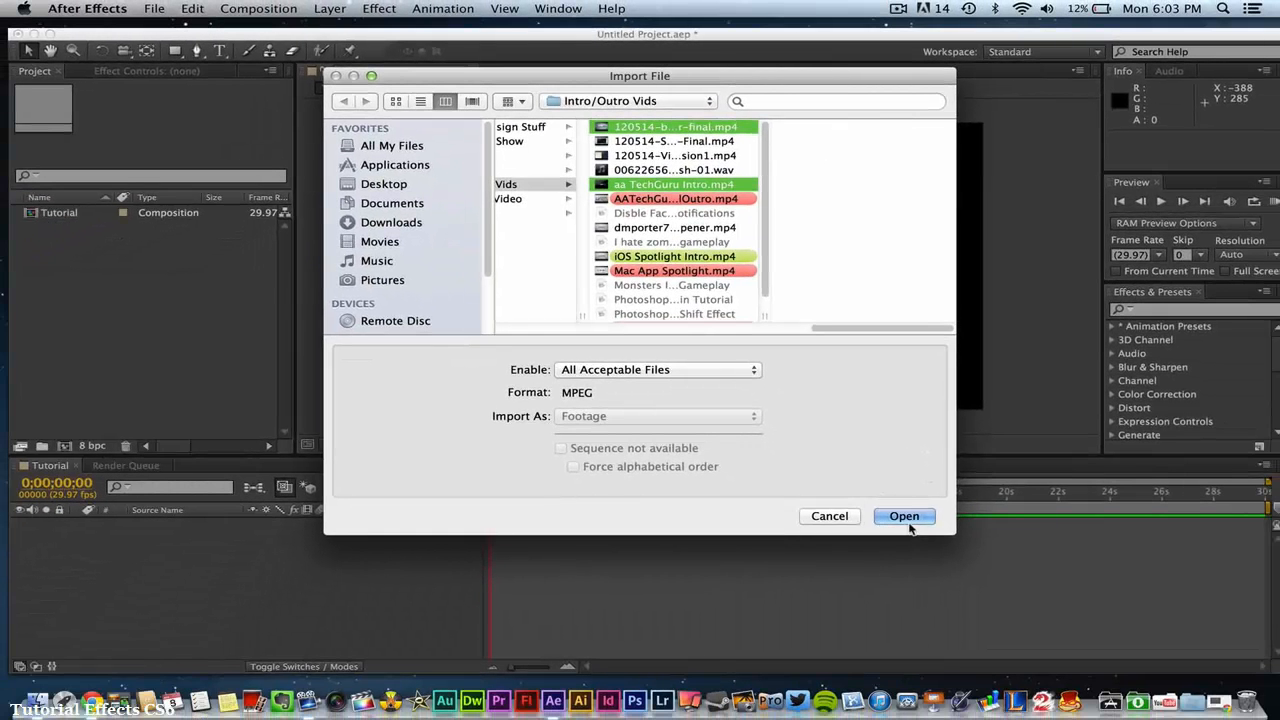
click(905, 516)
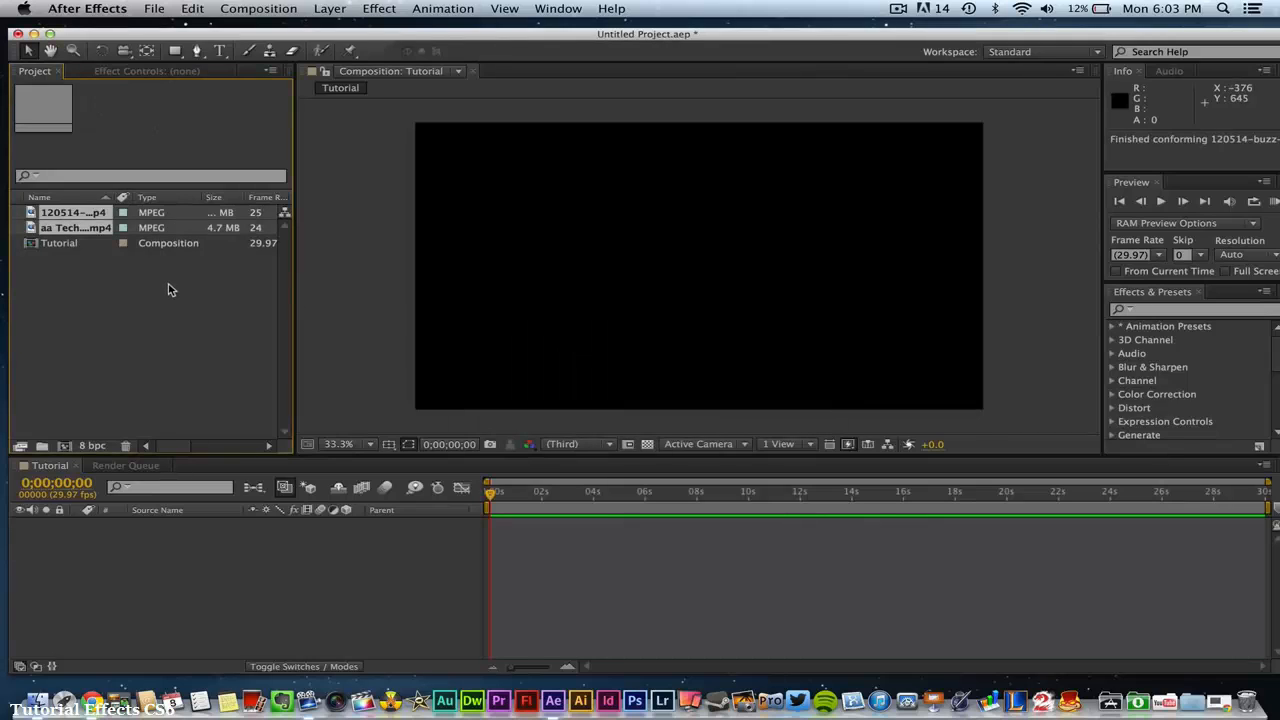
- Open aa TechGuru Intro.mp4 in the footage viewer, try to rename the selected clips, and close the viewer
double_click(65, 229)
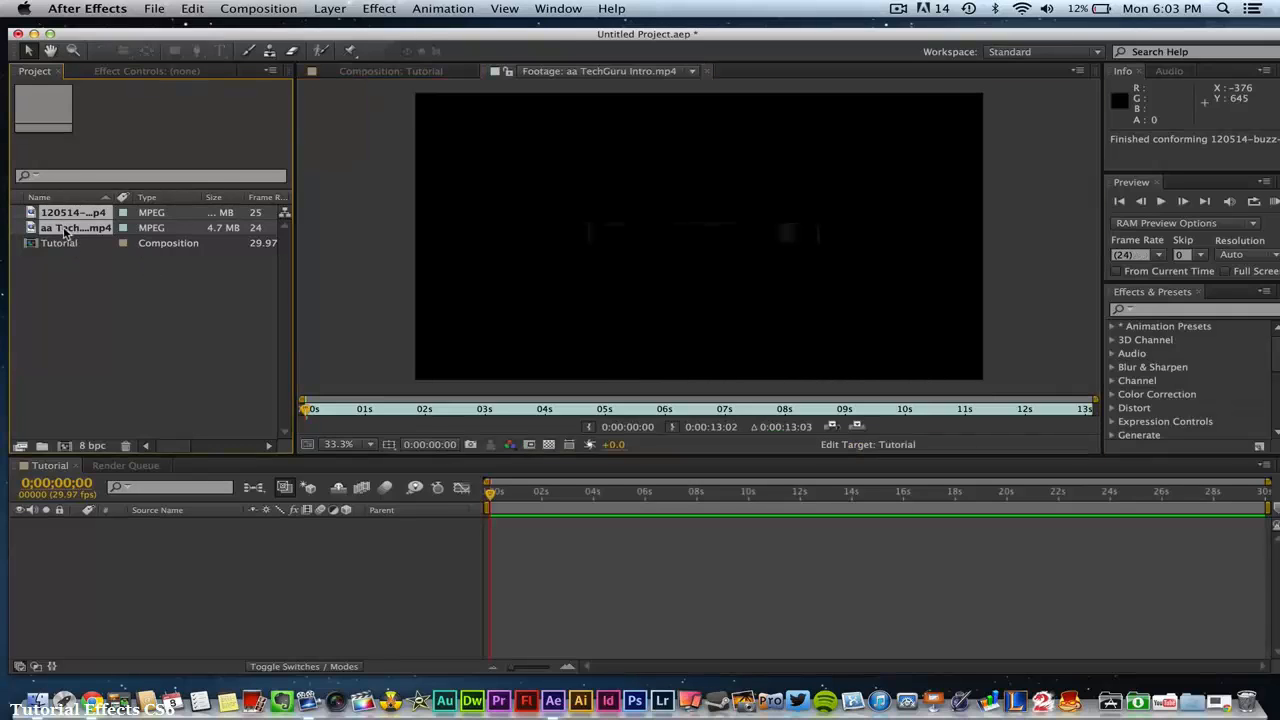
right_click(65, 232)
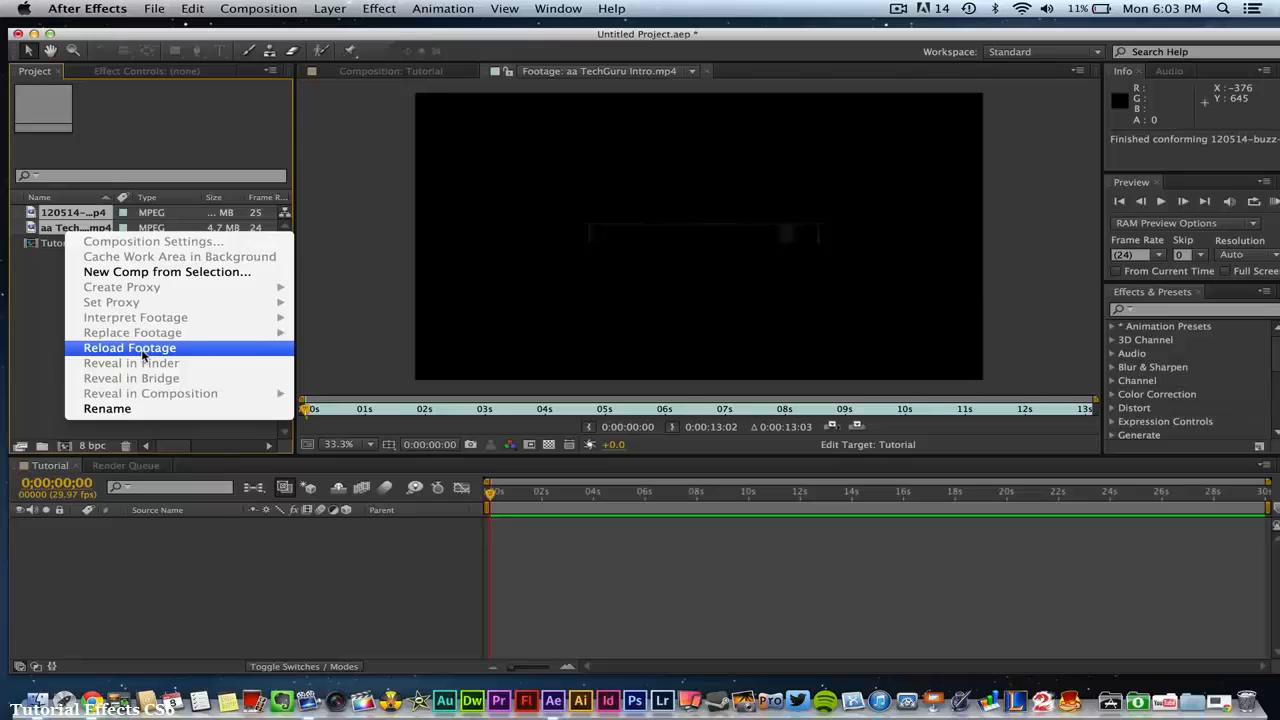
click(107, 408)
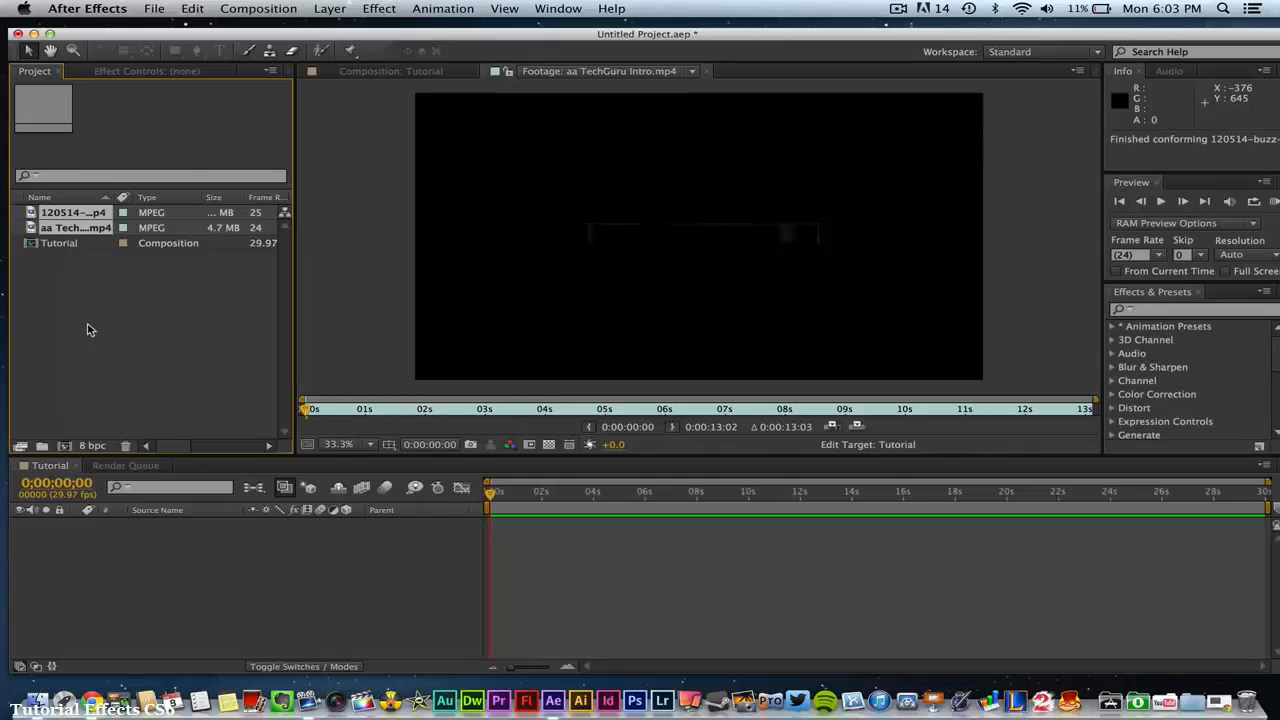
click(706, 71)
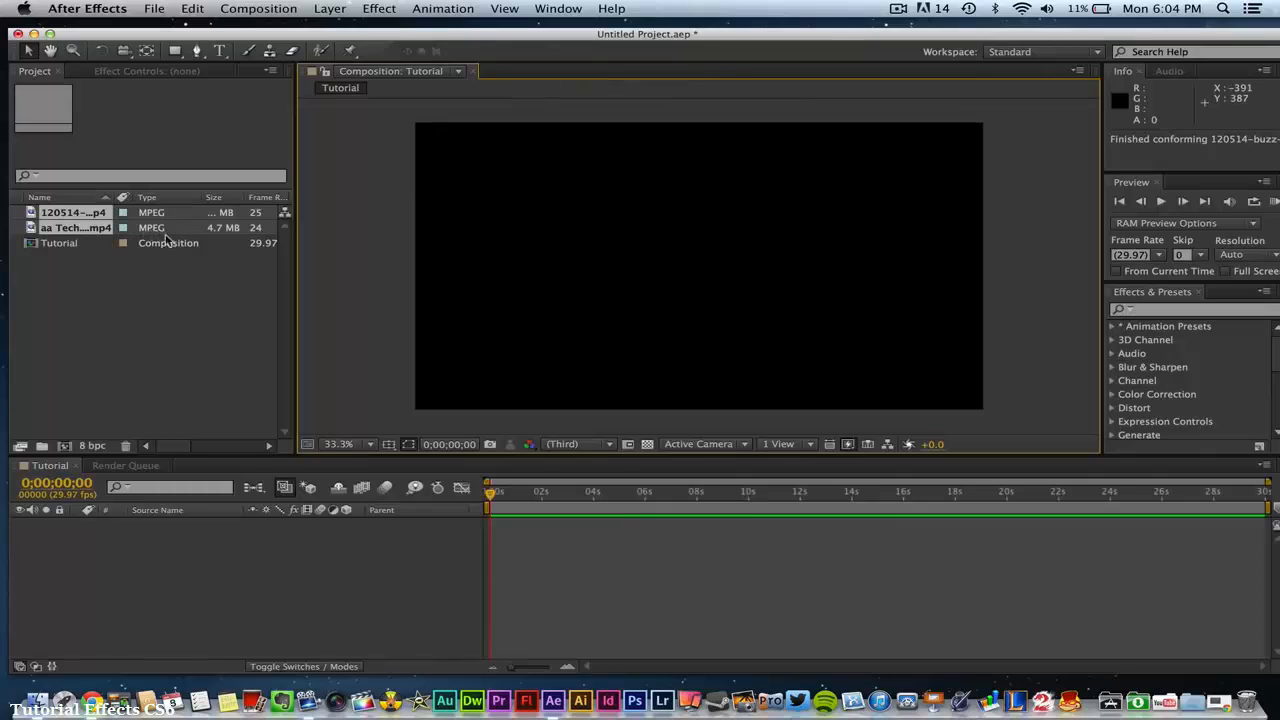
- Set the label colour of both imported clips to Blue, and change the label of aa TechGuru Intro.mp4 to Yellow
click(123, 214)
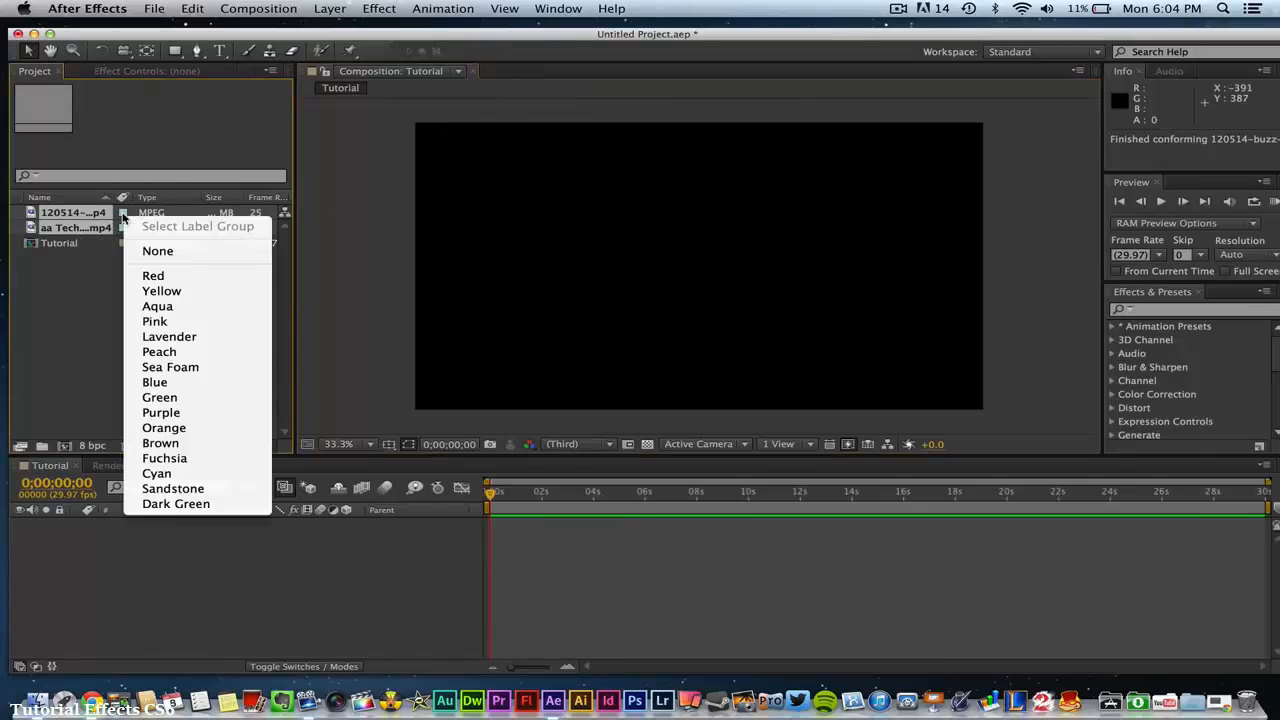
click(160, 383)
click(155, 300)
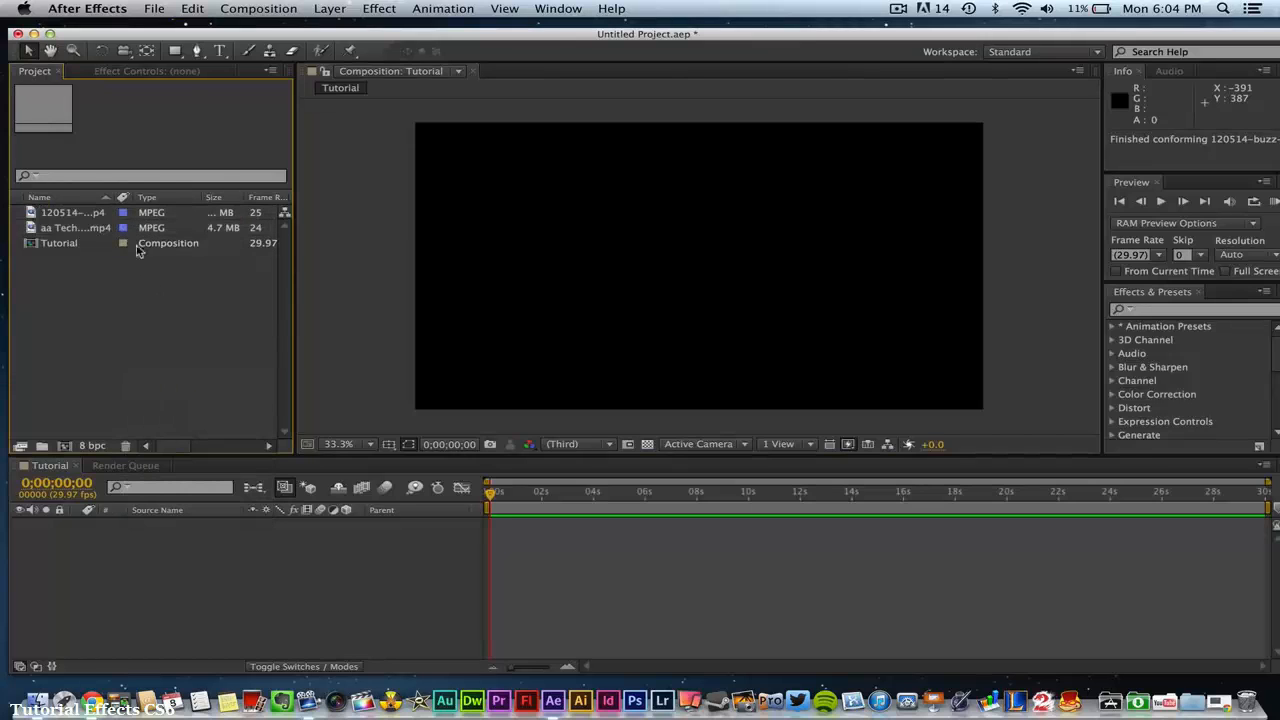
click(123, 228)
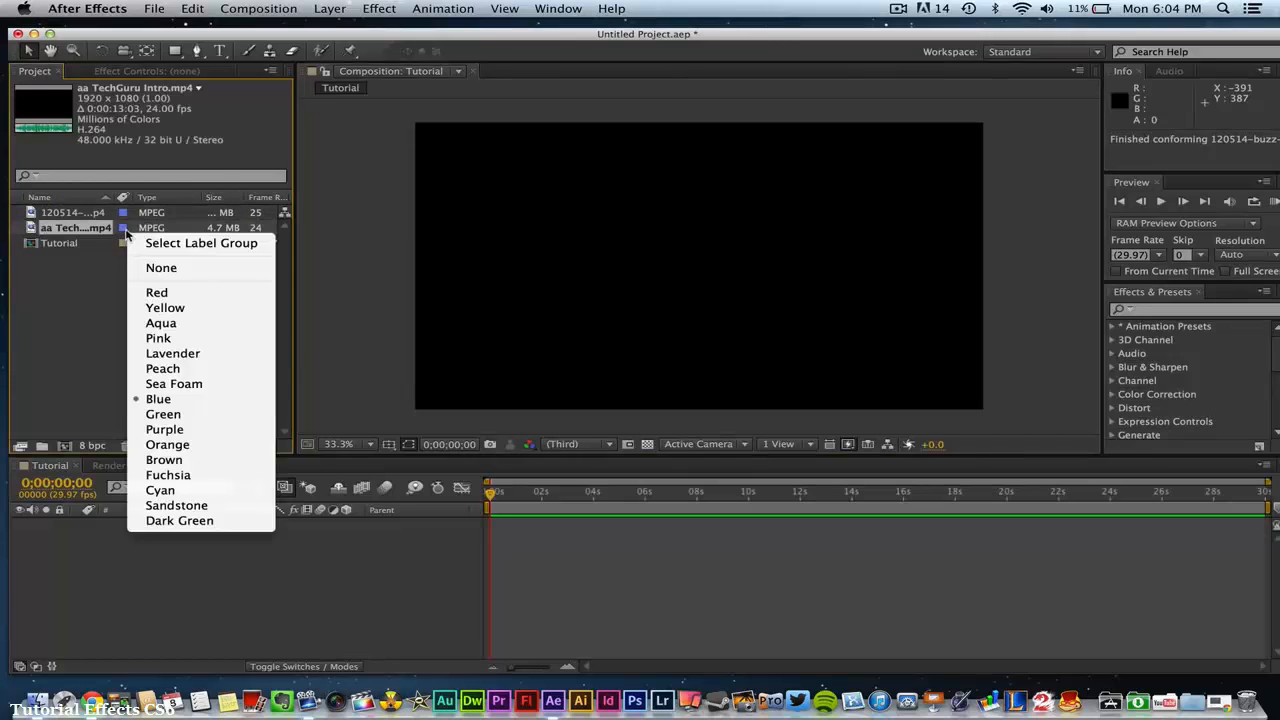
click(158, 307)
click(120, 332)
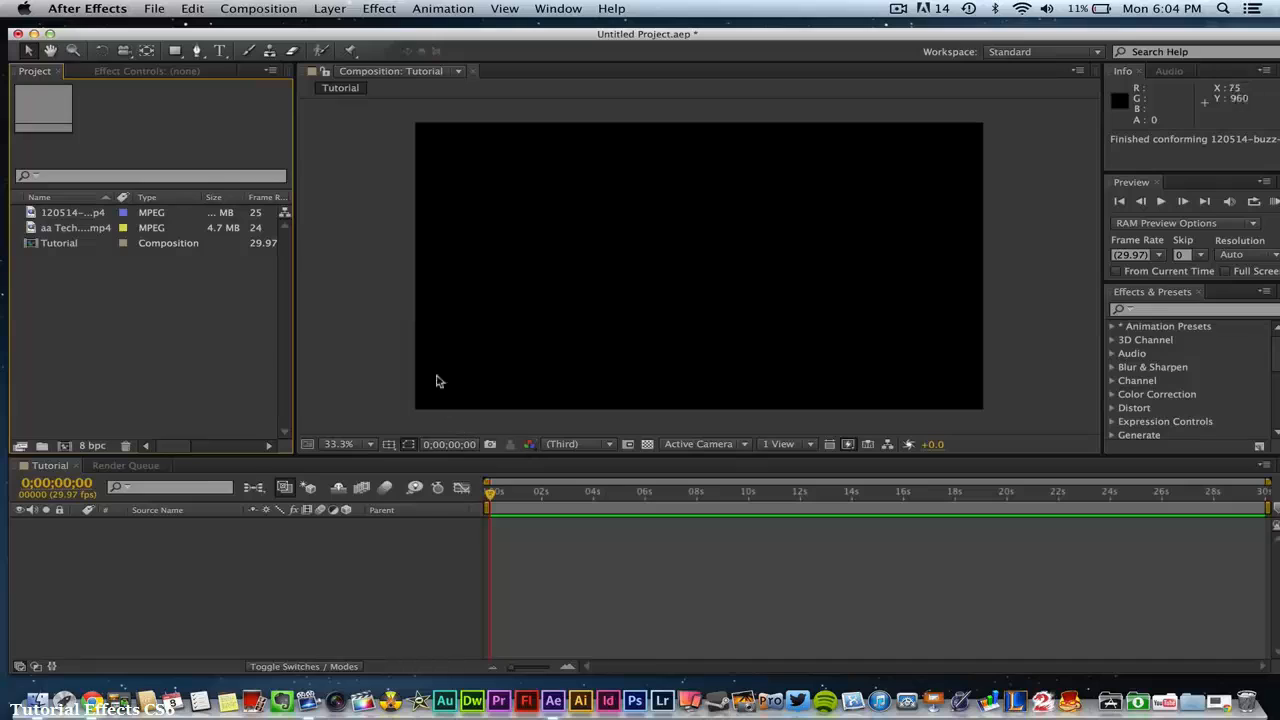
- Add aa TechGuru Intro.mp4 to the Tutorial composition as a centred layer starting at 0 seconds
click(378, 290)
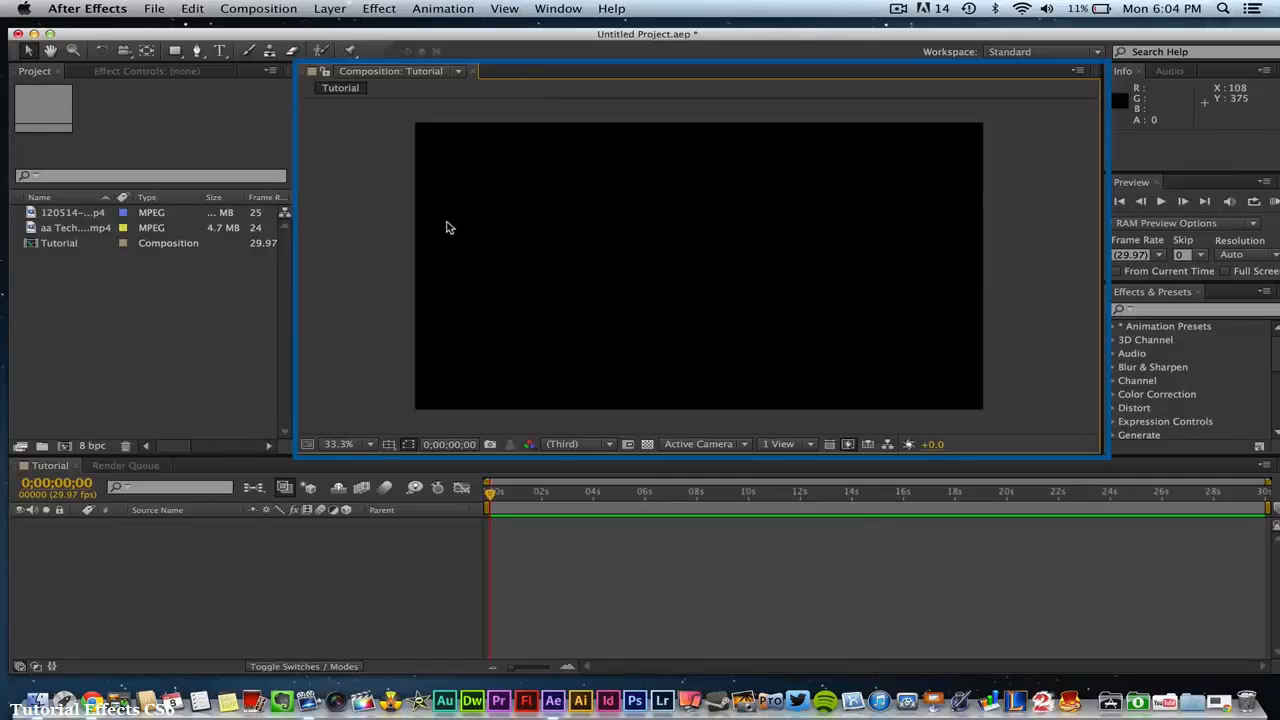
click(78, 230)
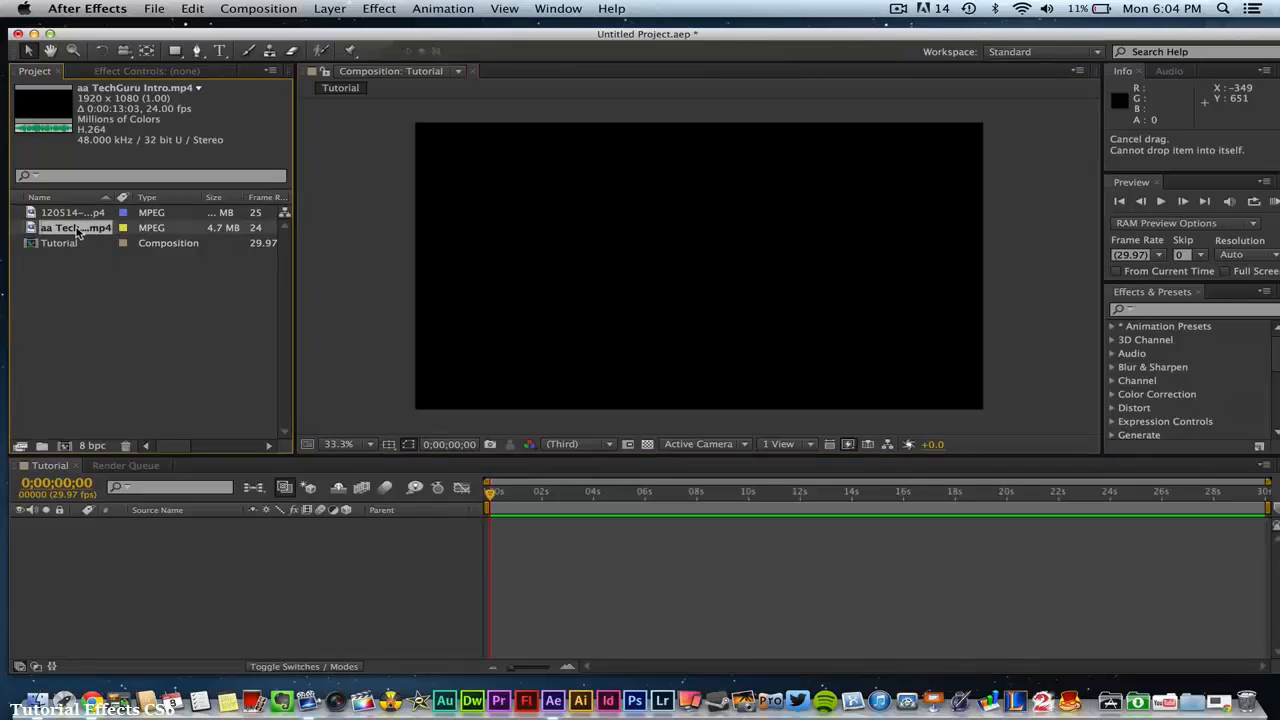
mouse_move(78, 230)
mouse_down()
mouse_move(343, 377)
mouse_move(500, 520)
mouse_move(576, 541)
mouse_move(499, 541)
mouse_move(506, 289)
mouse_move(657, 263)
mouse_move(702, 273)
mouse_up()
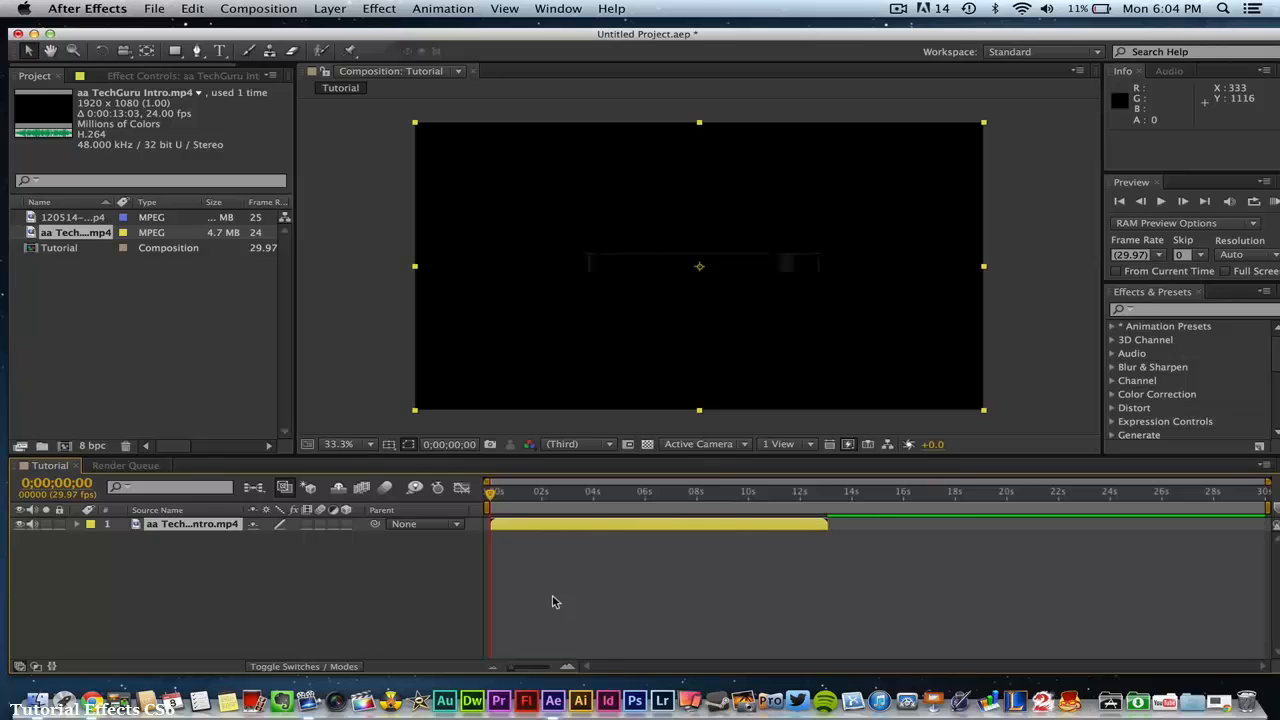
- Play back the intro clip in the composition and scrub the current time to 0;00;02;03
key(space)
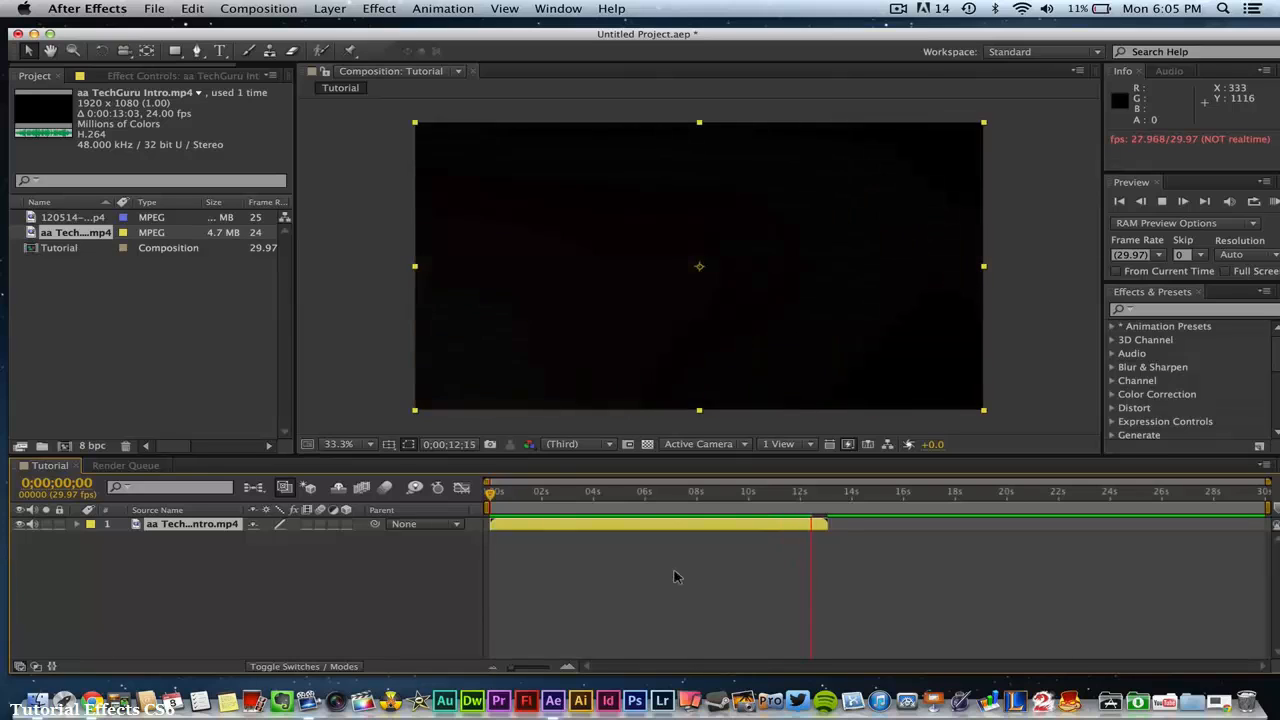
key(space)
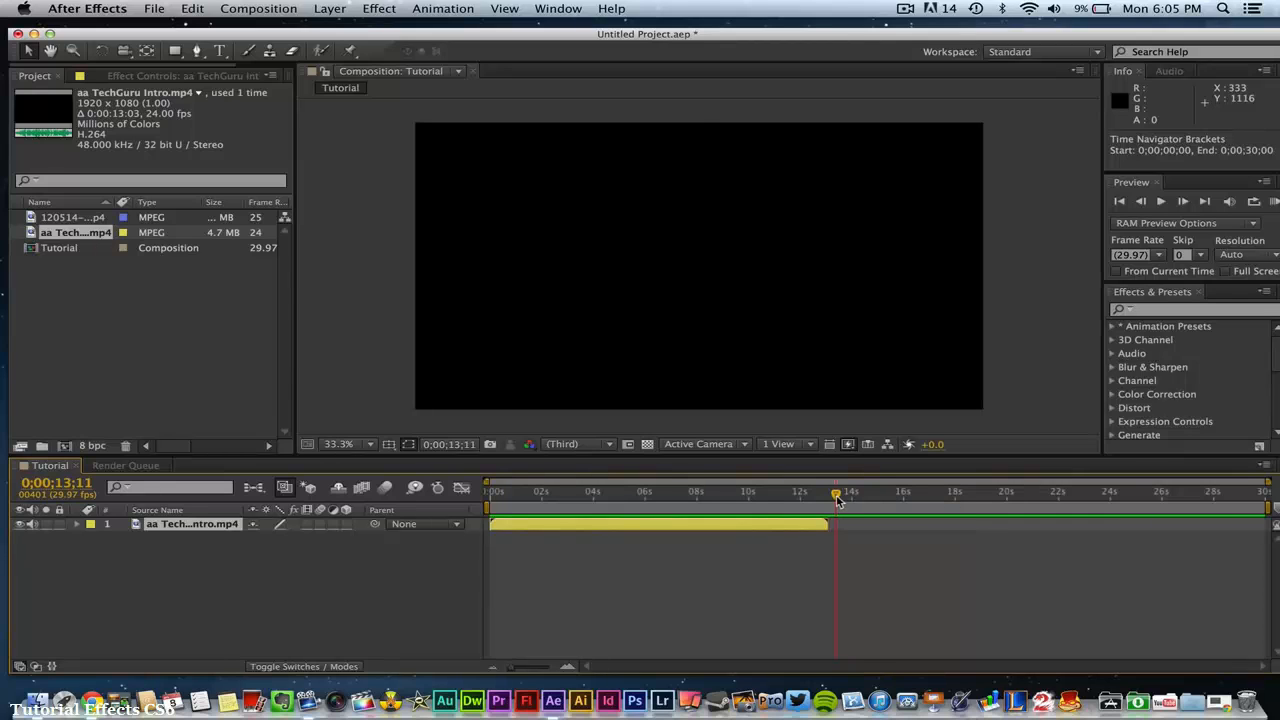
drag(836, 498, 546, 521)
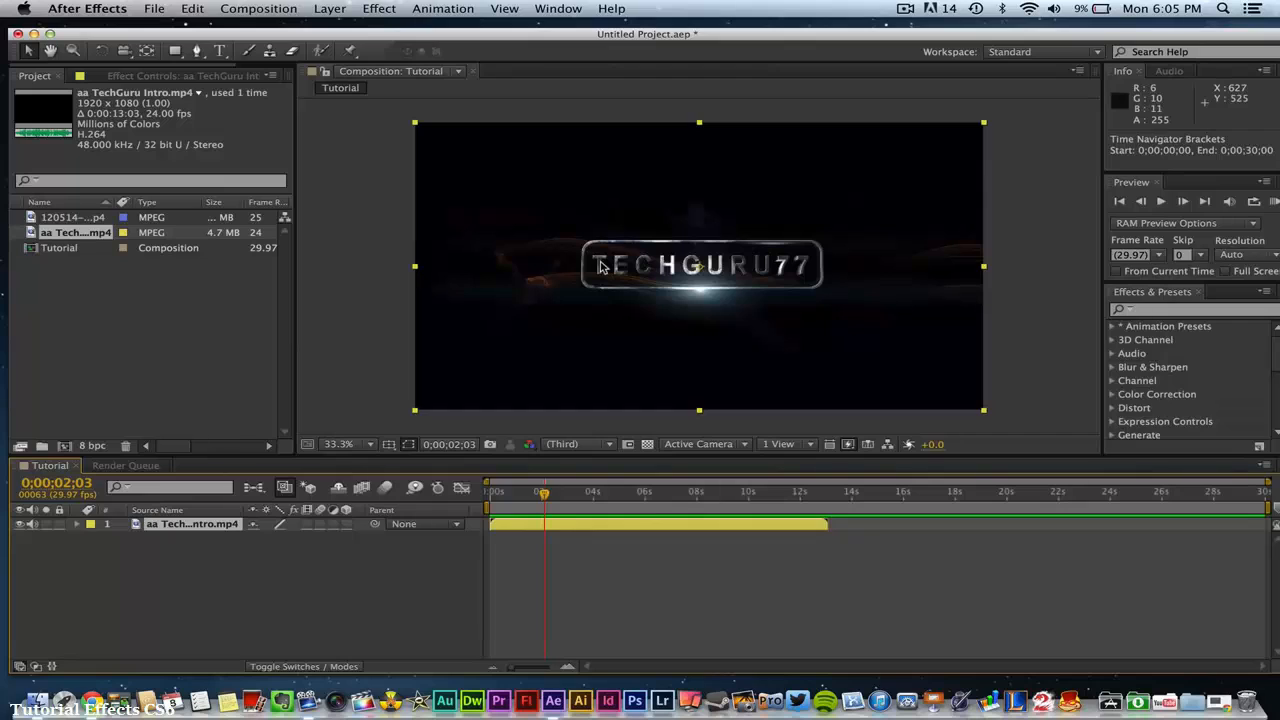
- Play the intro clip from 0;00;00;00, stop playback at 0;00;07;25, and deselect the layer
drag(544, 494, 486, 515)
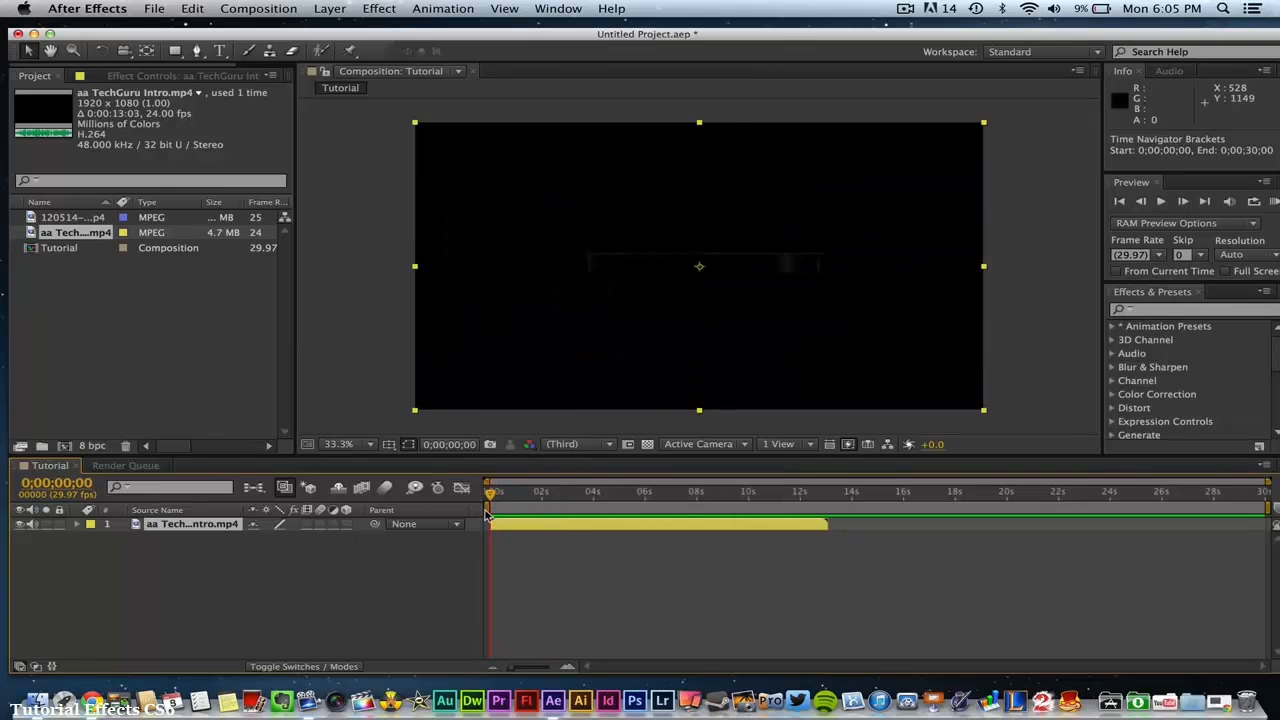
key(space)
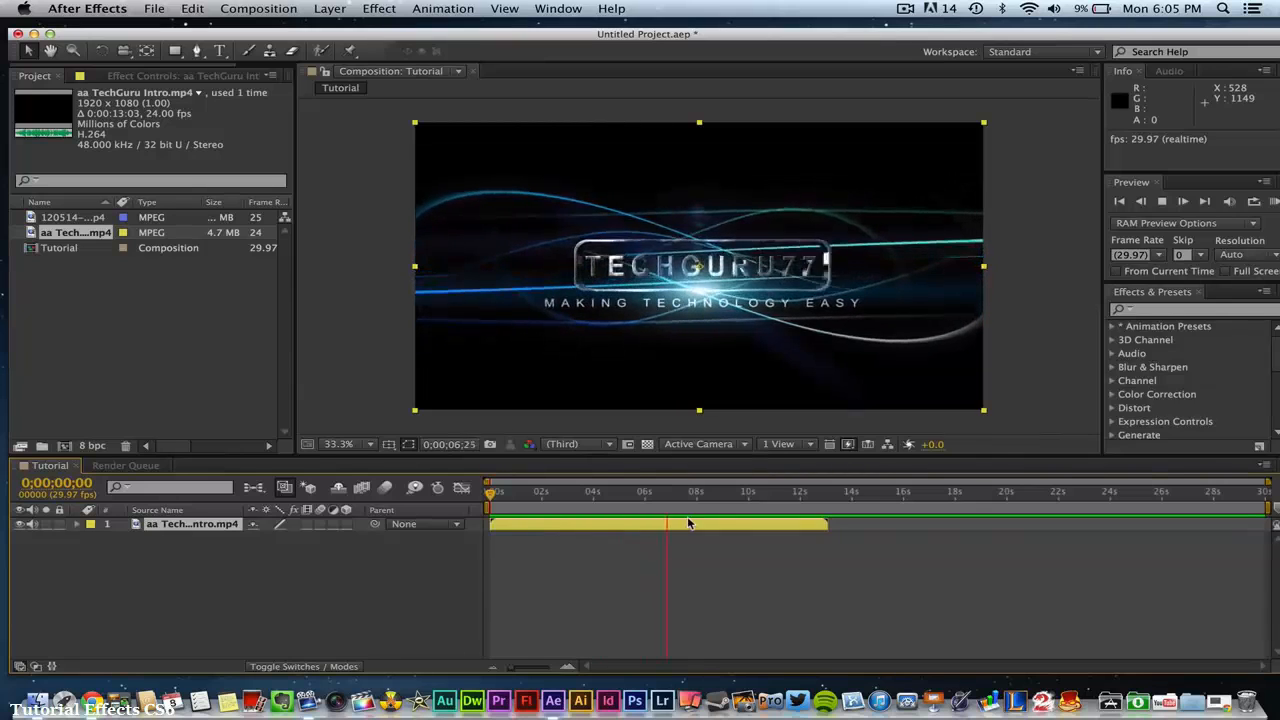
key(space)
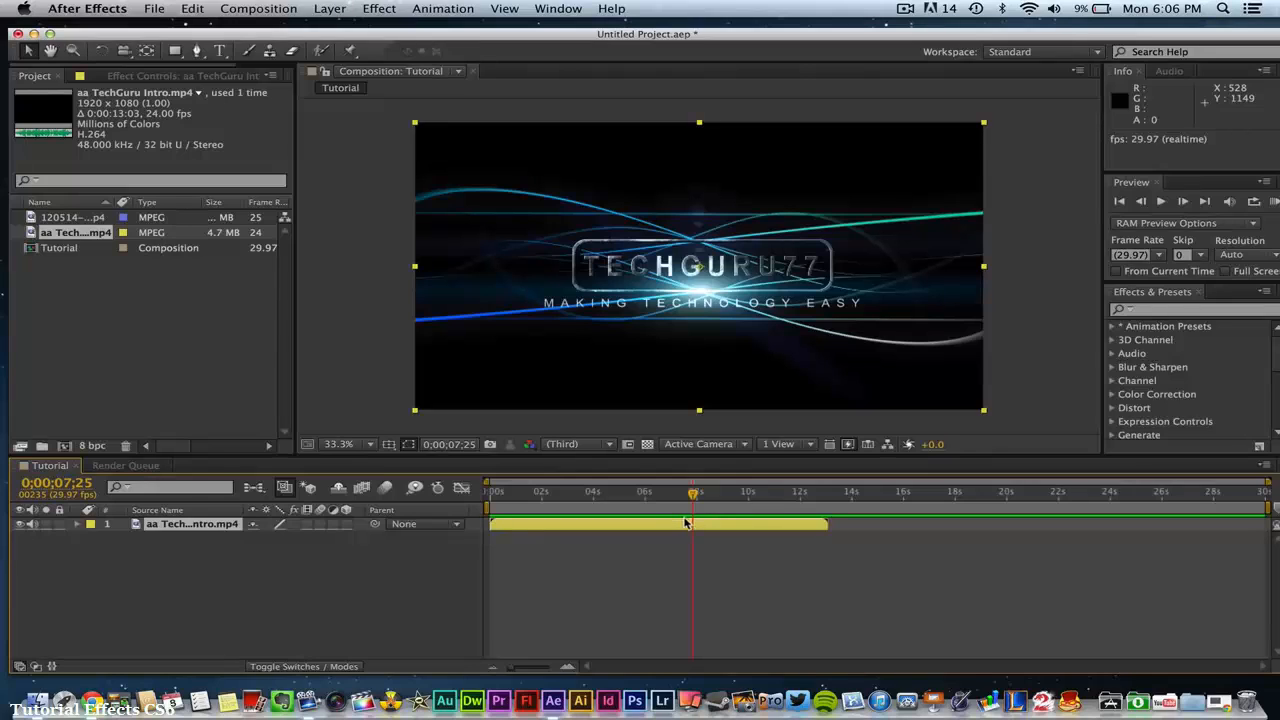
click(632, 569)
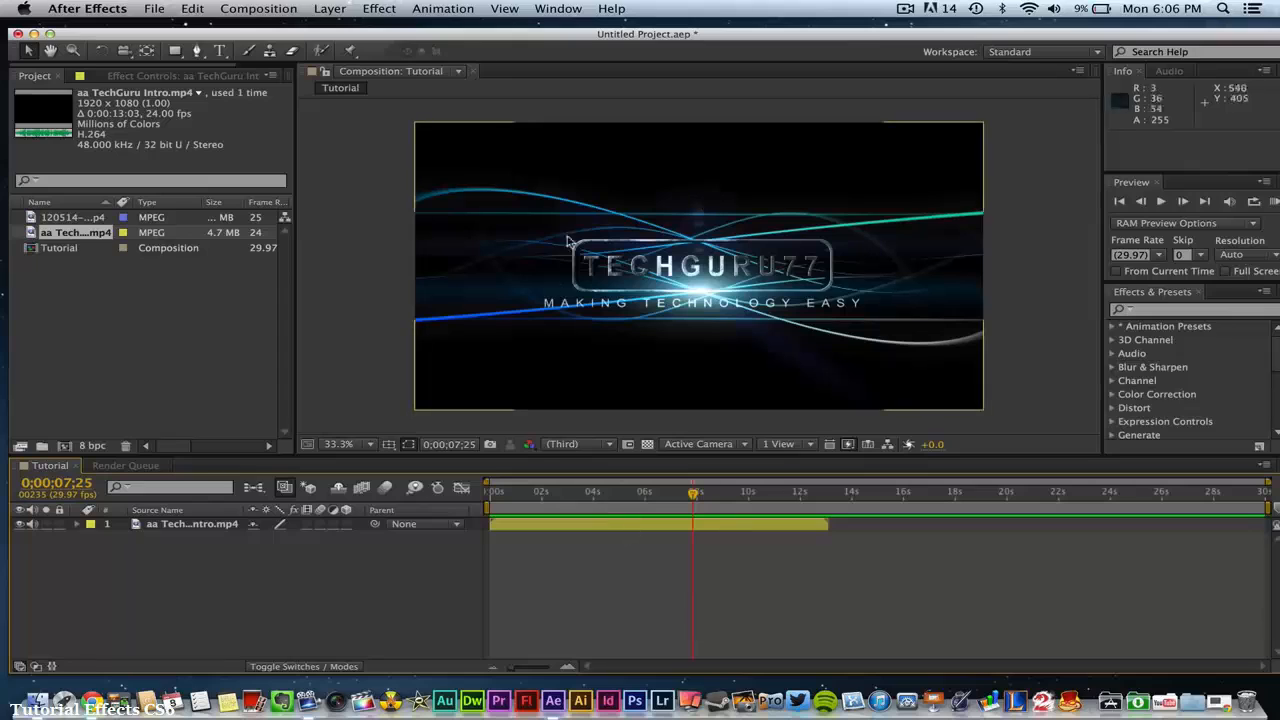
click(349, 171)
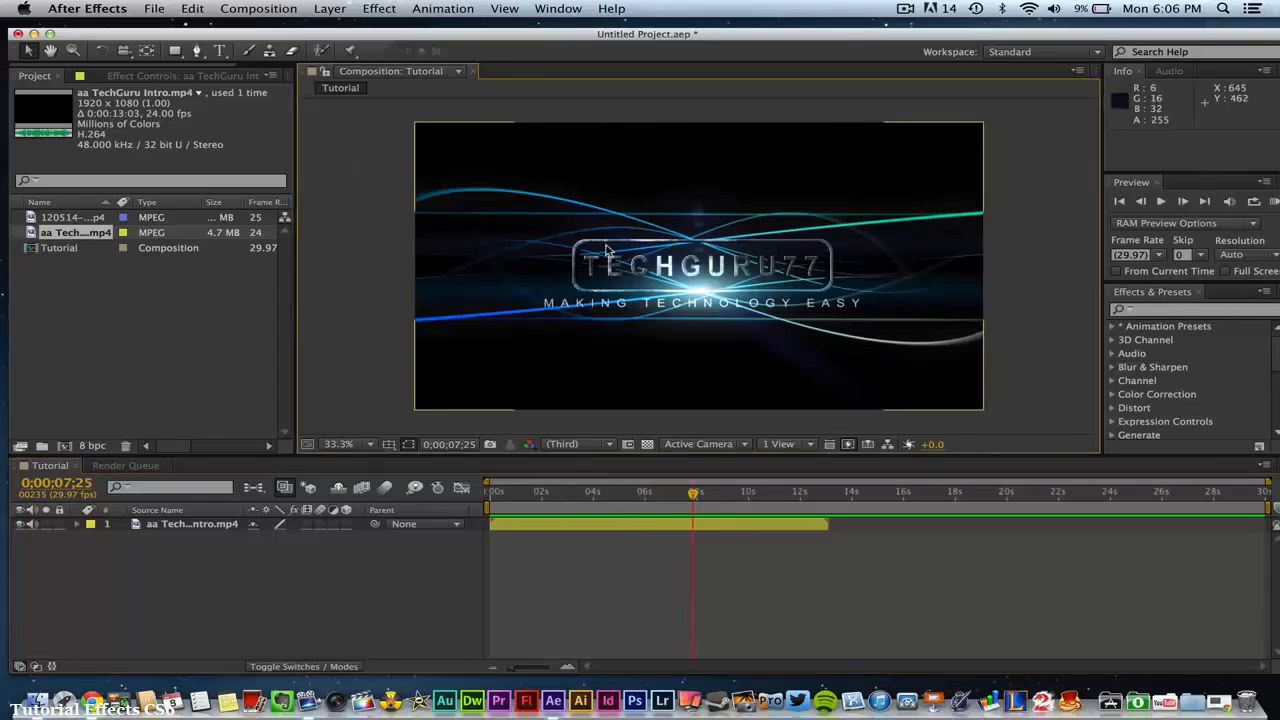
- Filter the project items by the text "fjdk" and clear the search
click(124, 311)
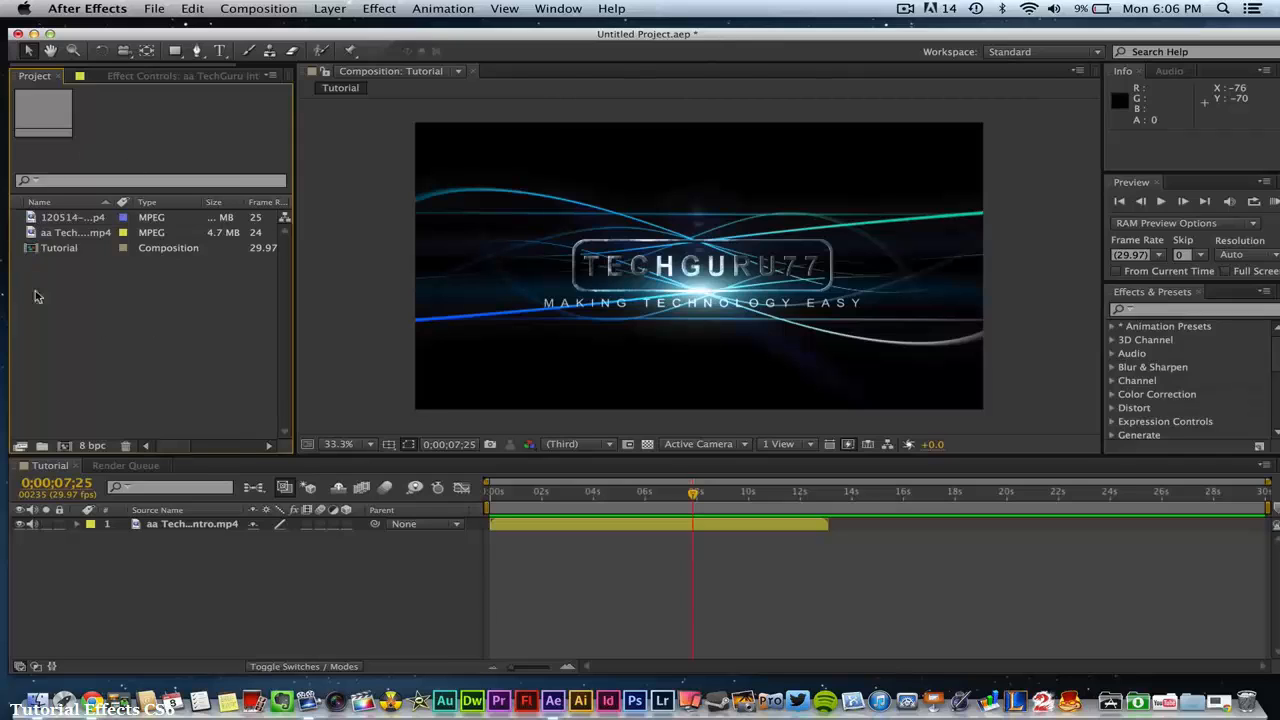
click(87, 182)
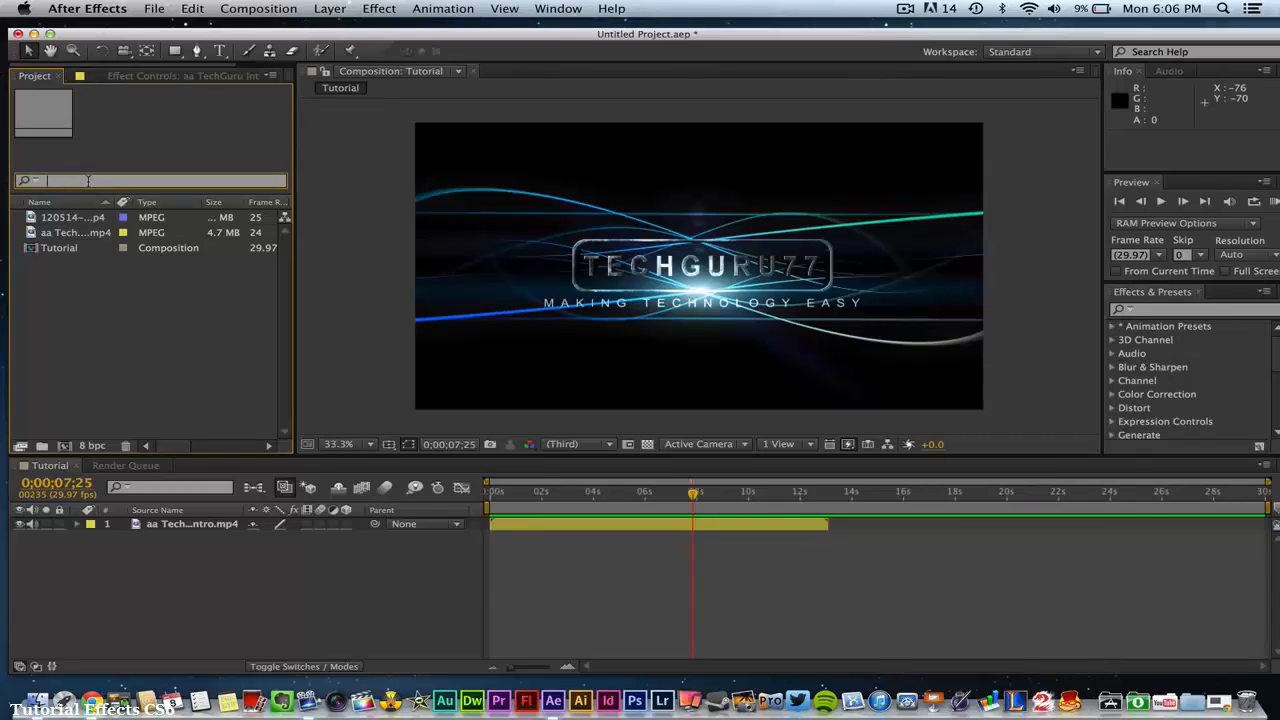
text(fjdkl)
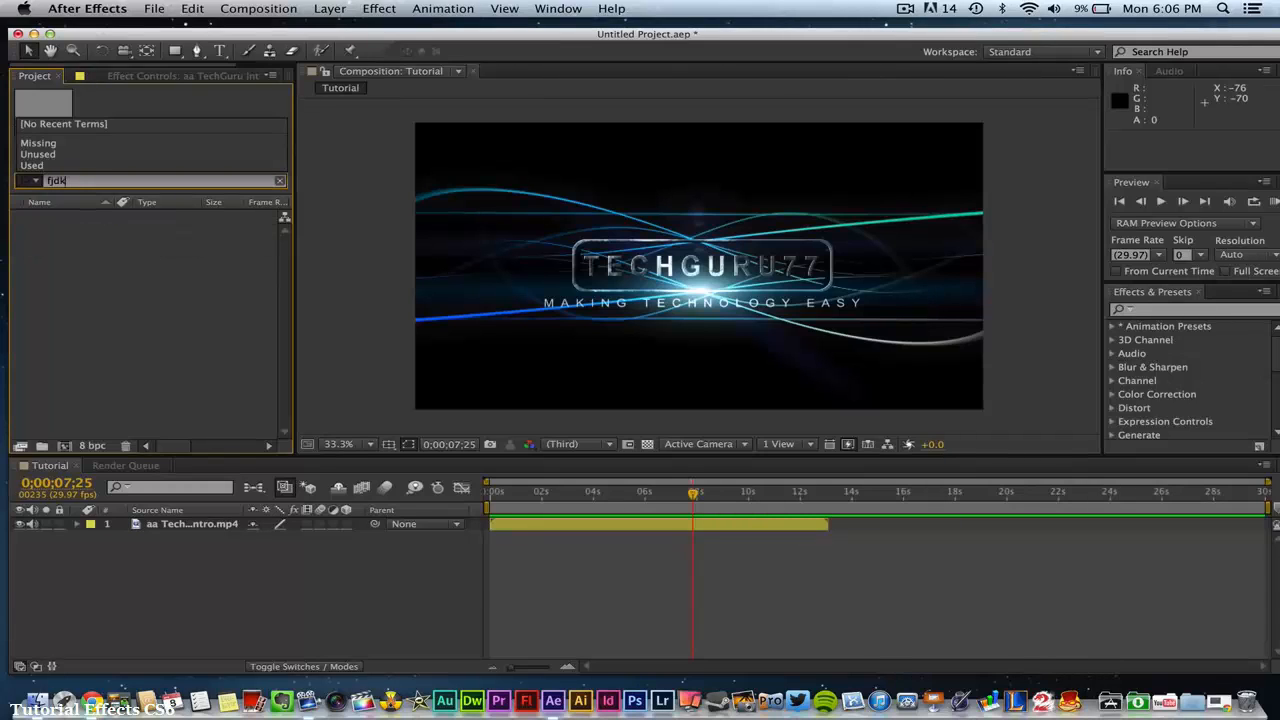
key(BackSpace)
key(BackSpace)
key(BackSpace)
key(BackSpace)
key(BackSpace)
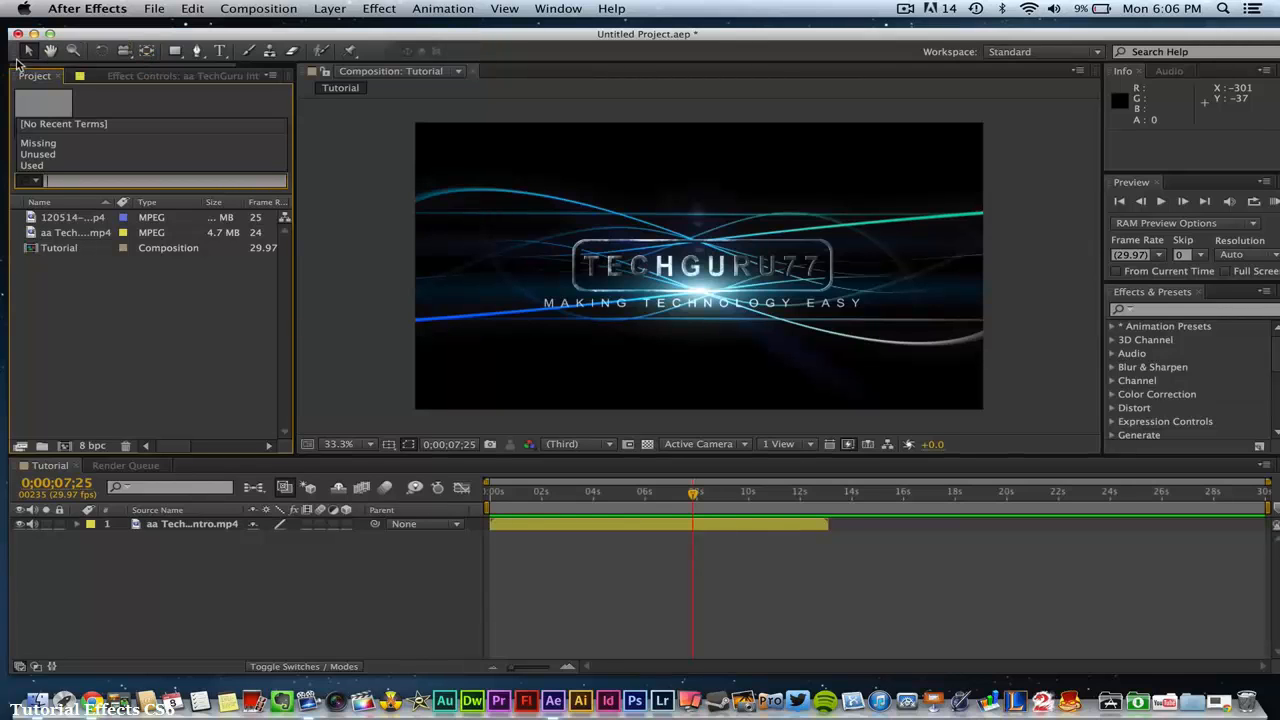
- Try docking the Tools panel beside and within the Project panel group, and return it to its original place
mouse_move(12, 53)
mouse_down()
mouse_move(35, 93)
mouse_move(238, 167)
mouse_move(306, 164)
mouse_up()
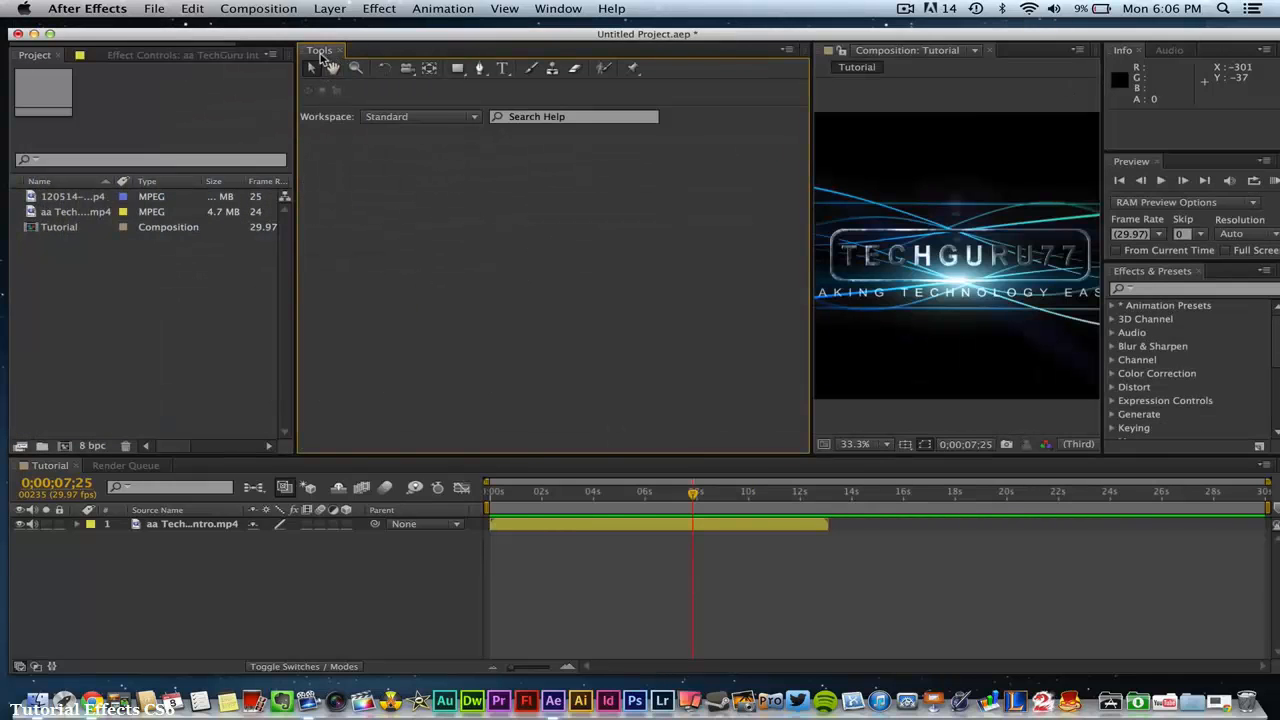
drag(302, 51, 153, 62)
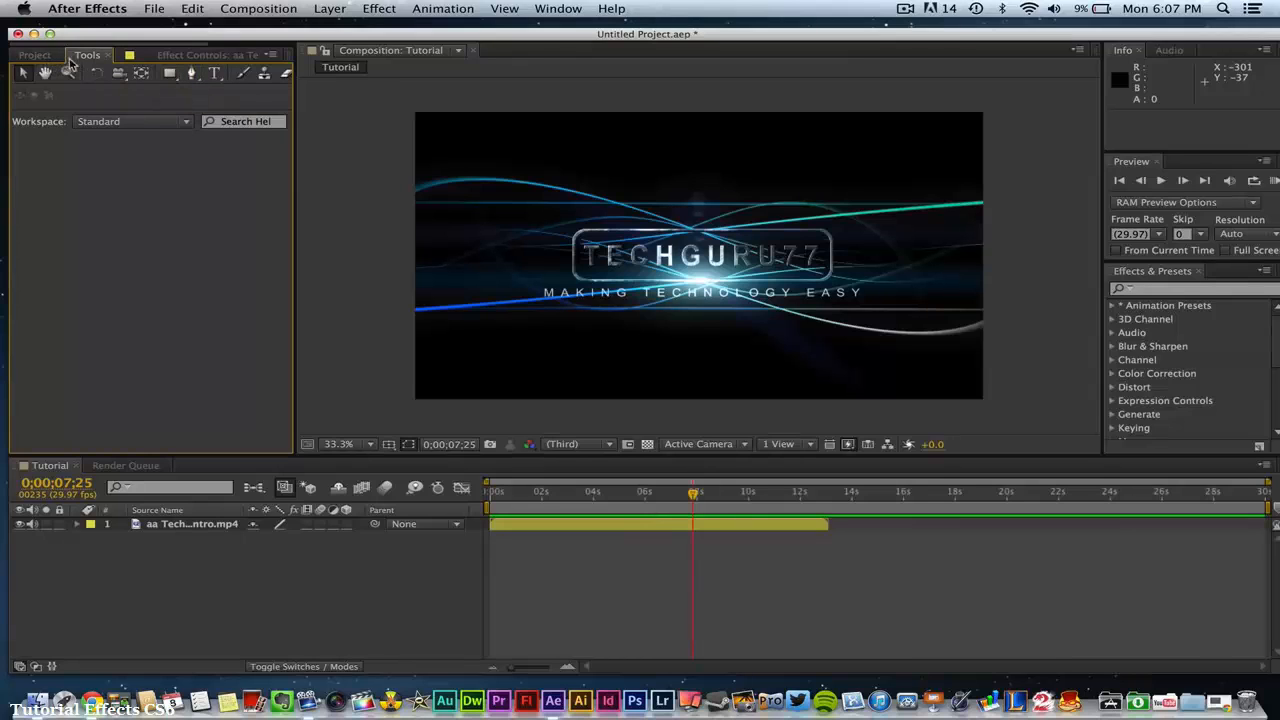
drag(96, 57, 97, 44)
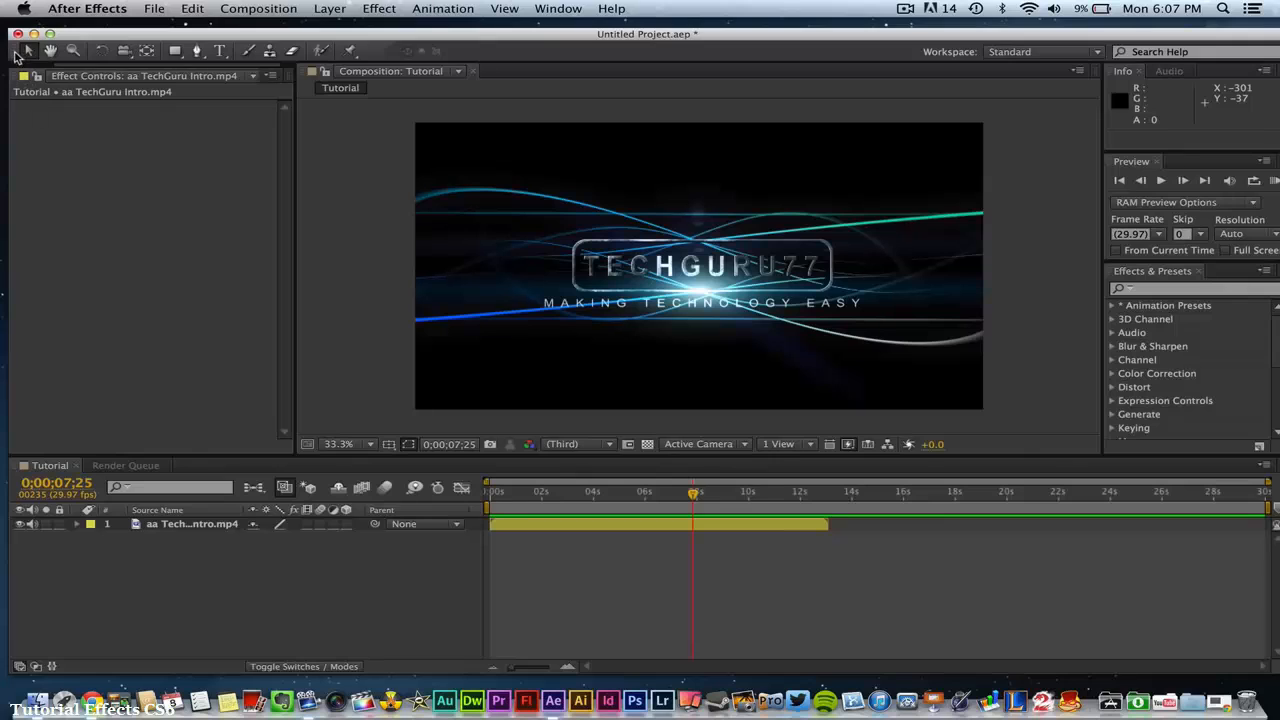
- Dock the Tools panel in the Project panel group and bring Effect Controls for aa TechGuru Intro.mp4 to the front
drag(14, 54, 89, 150)
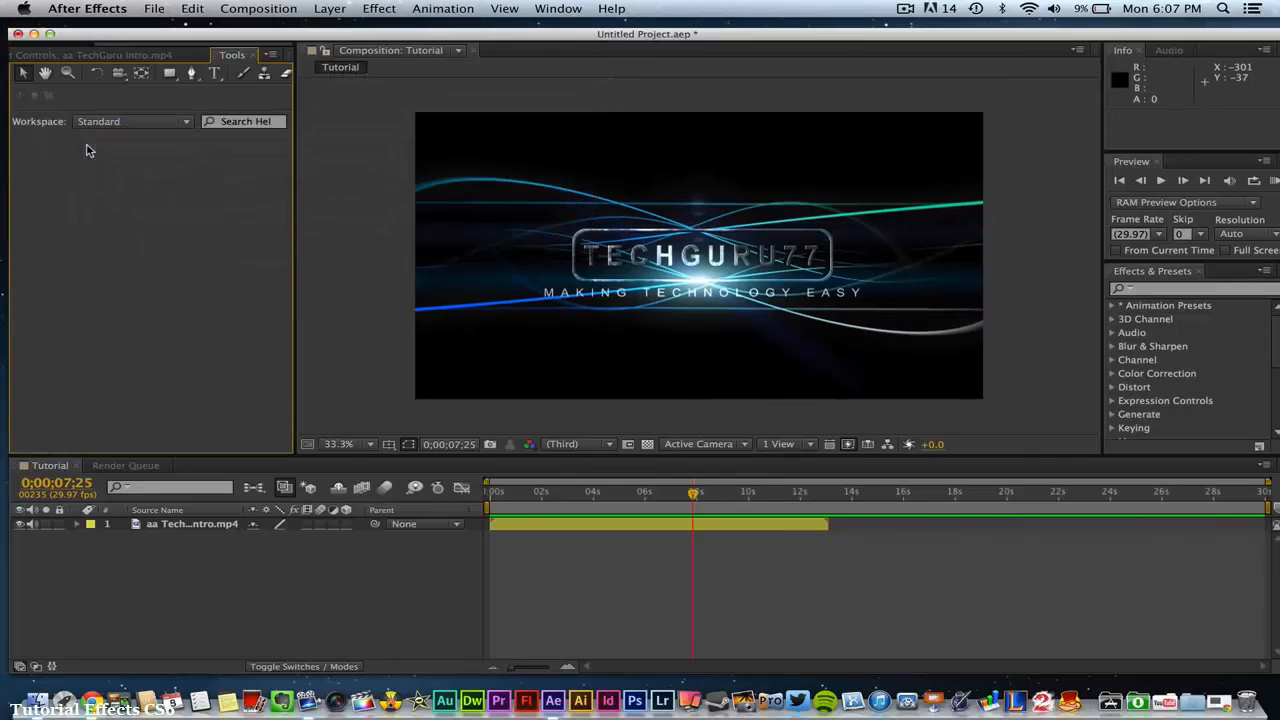
click(59, 57)
click(57, 60)
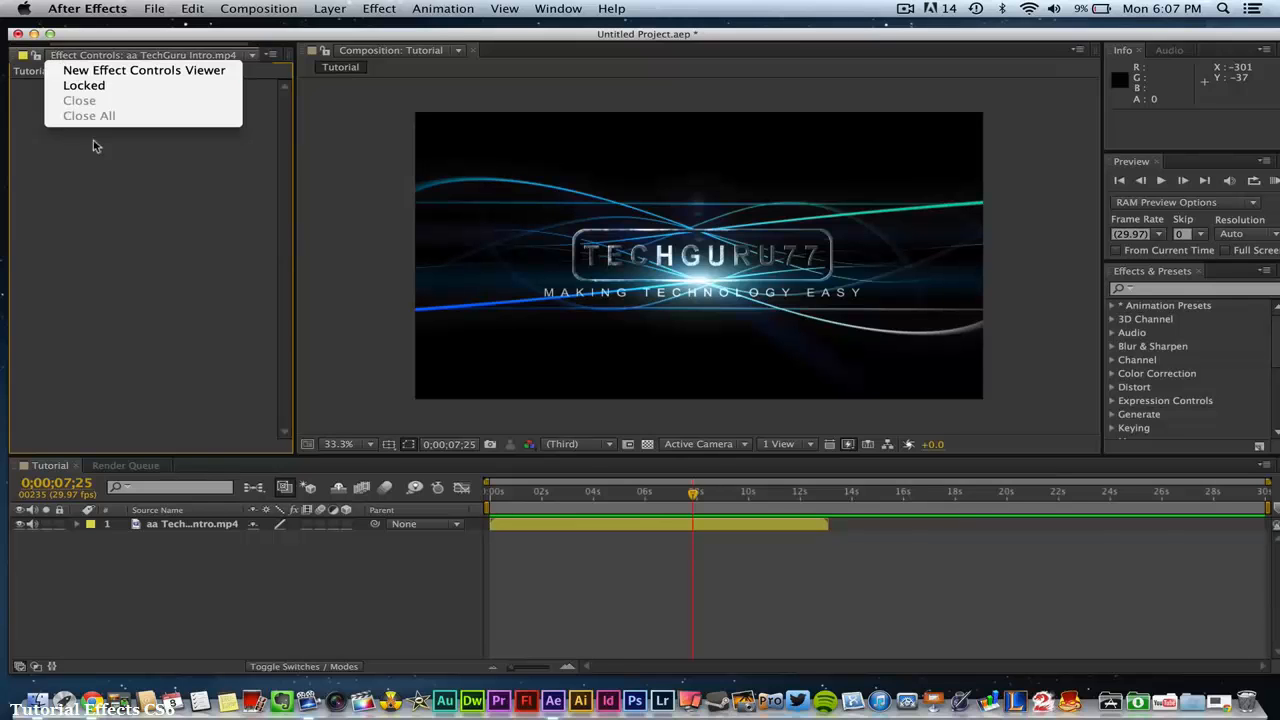
click(230, 157)
- Zoom the composition view in and out, ending at 25%, and select the intro clip layer in it
scroll(994, 100, up, 3)
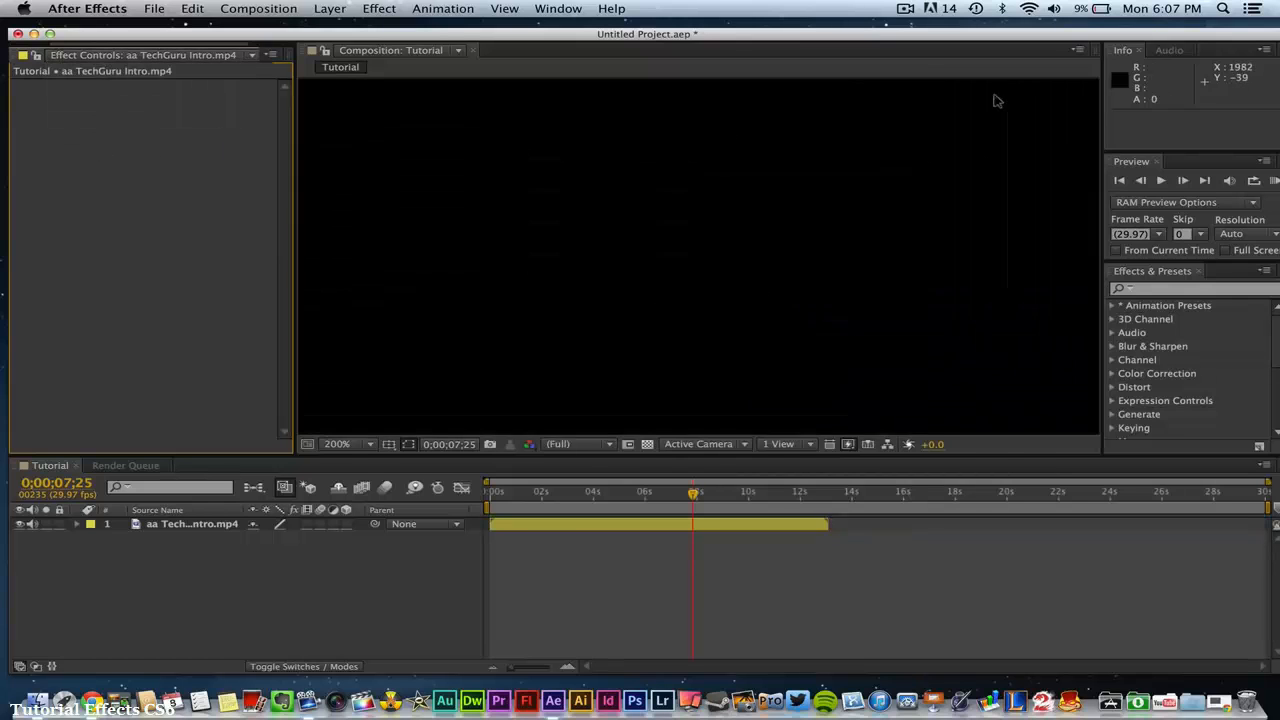
scroll(860, 106, down, 4)
scroll(824, 182, up, 2)
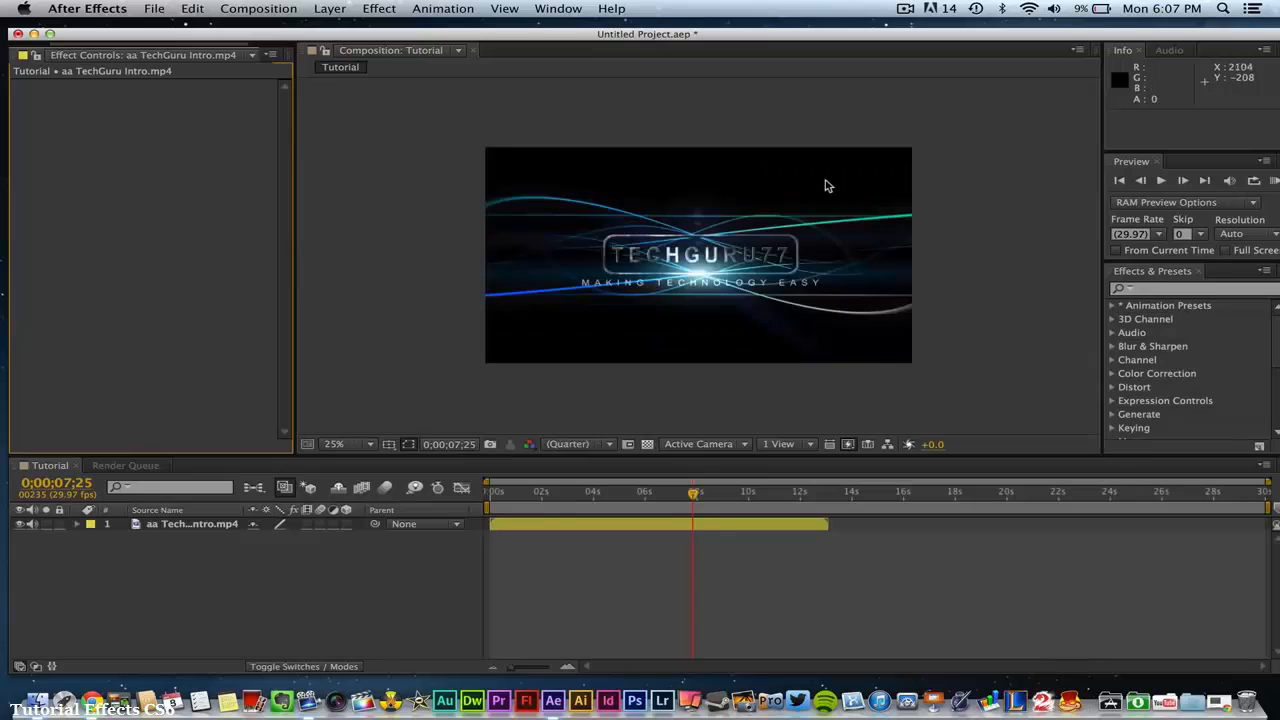
scroll(826, 185, down, 1)
click(826, 185)
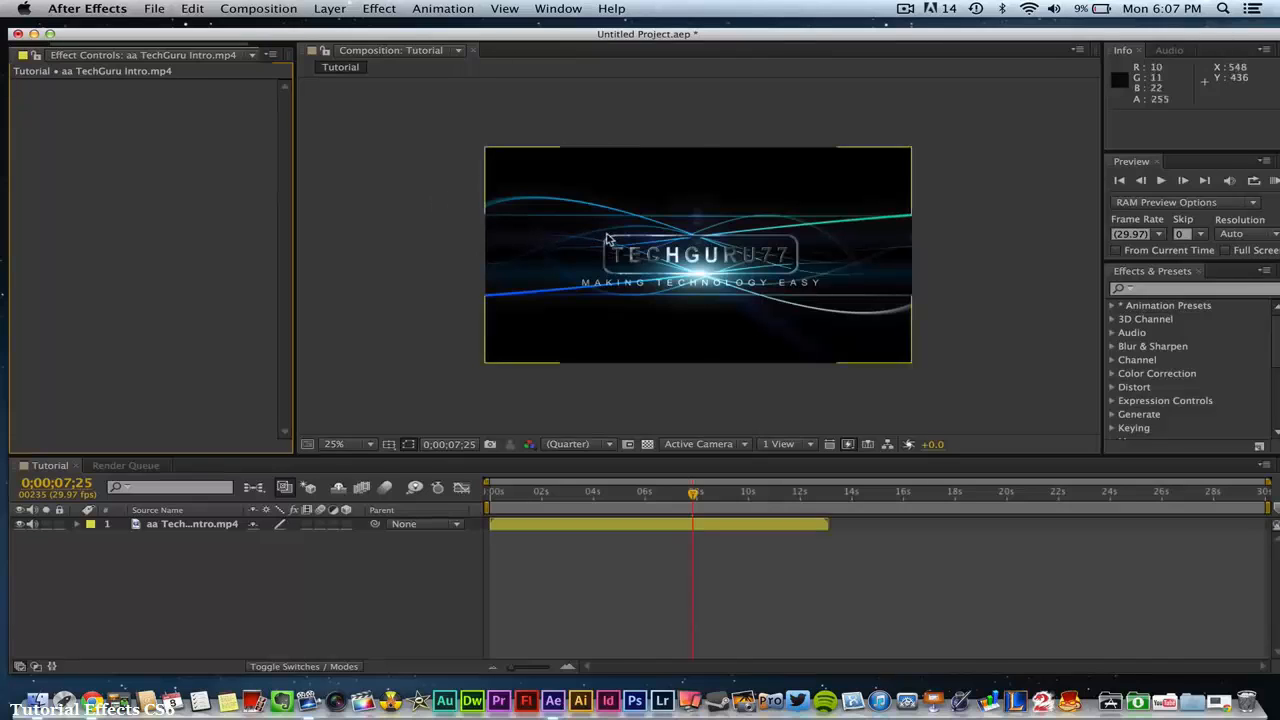
click(670, 262)
scroll(678, 270, up, 1)
scroll(678, 270, down, 2)
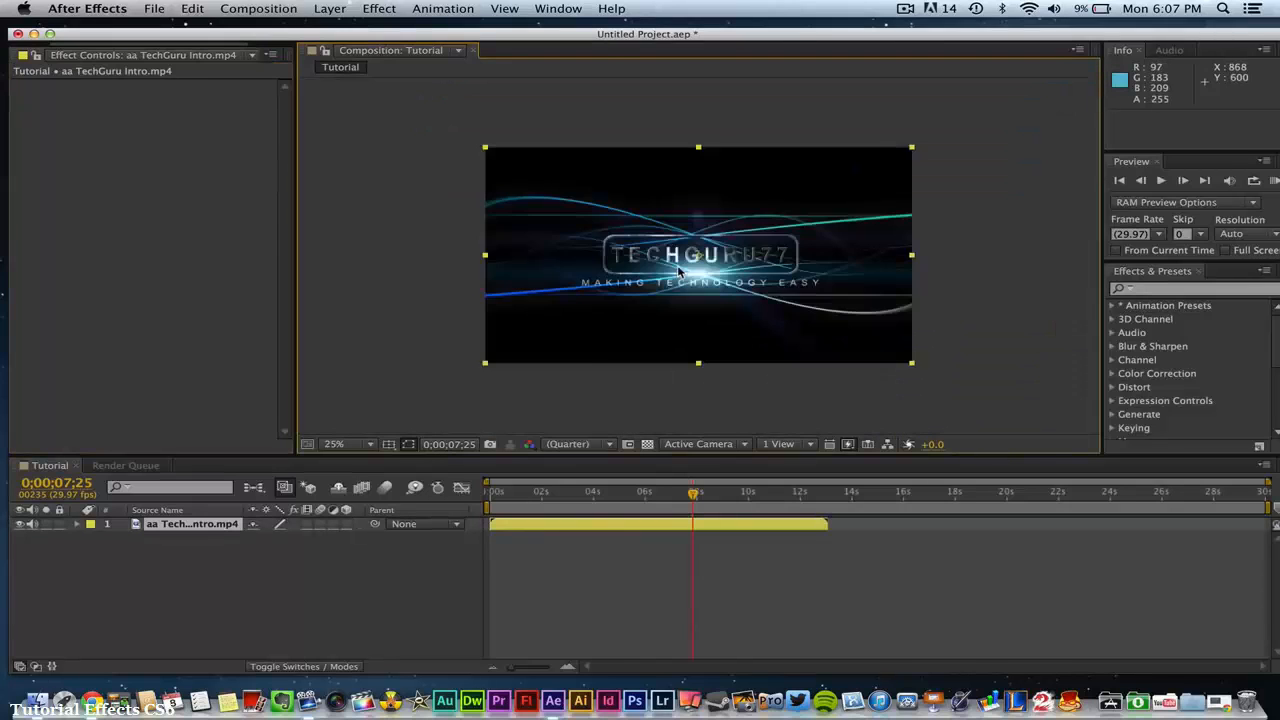
scroll(678, 270, up, 1)
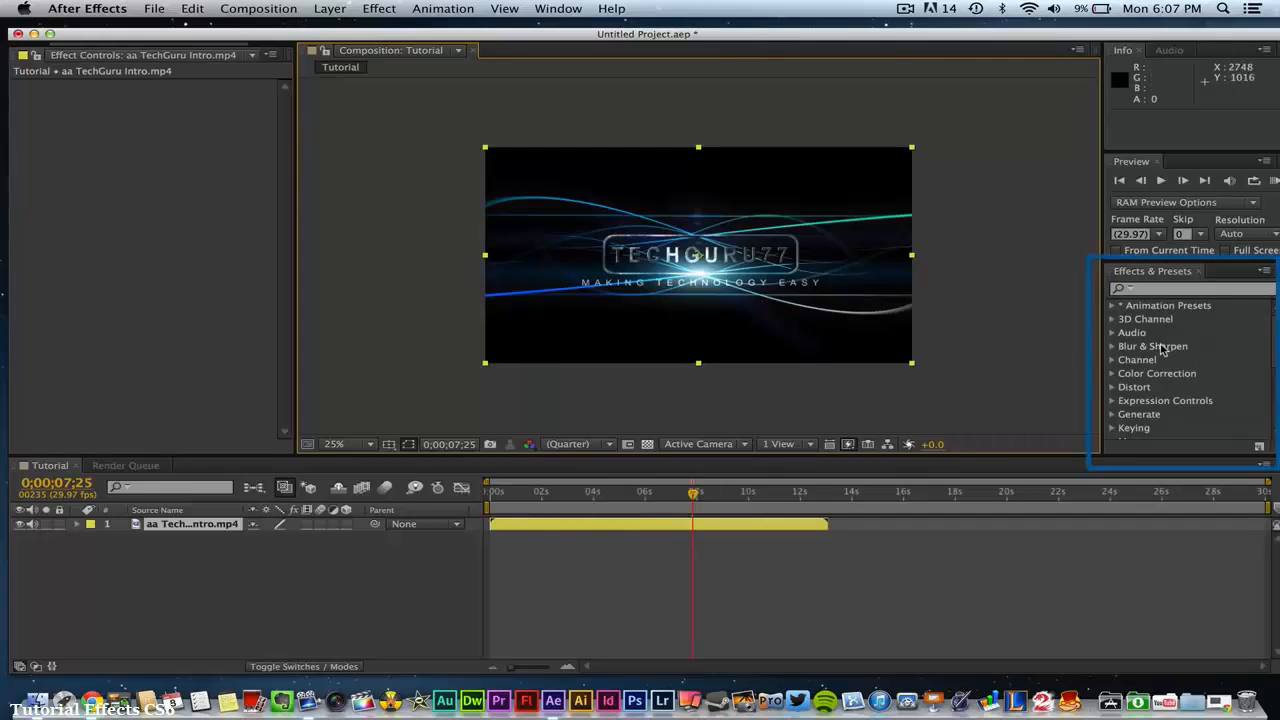
- Preview the composition from 0;00;07;25, stop at 0;00;09;19, and display the audio level controls
click(1207, 376)
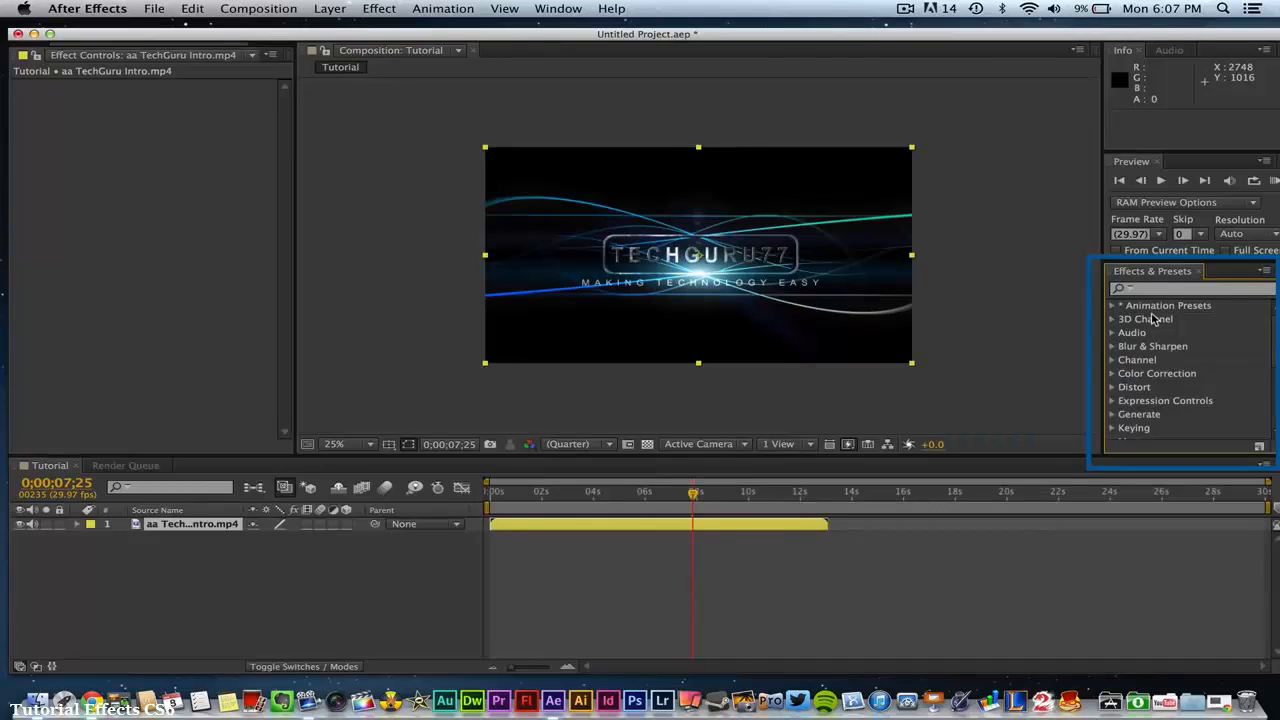
click(1159, 183)
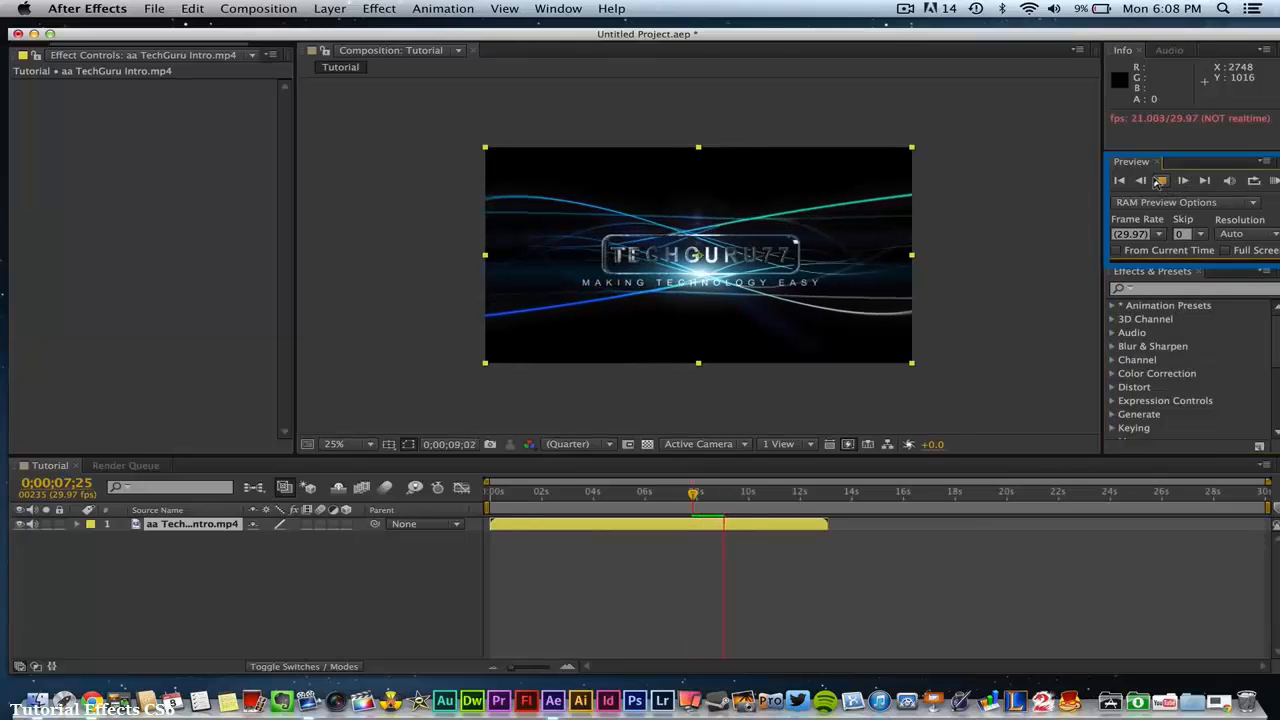
click(1159, 180)
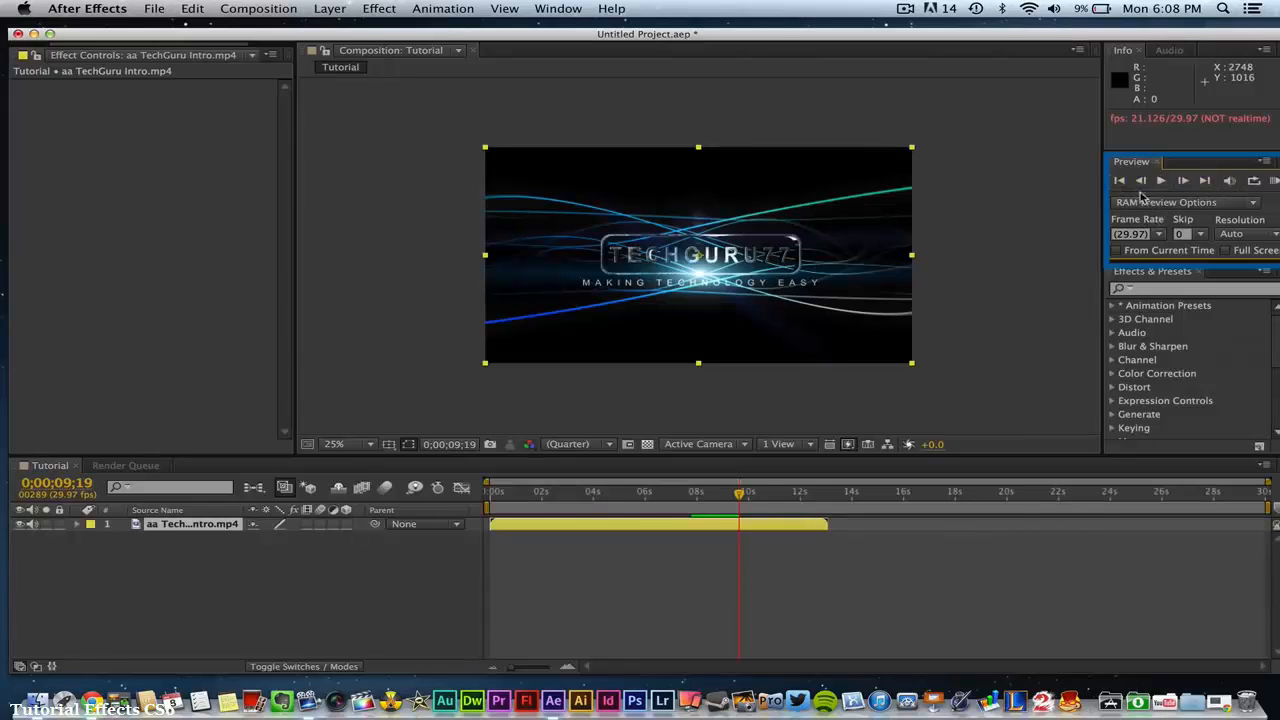
click(1182, 83)
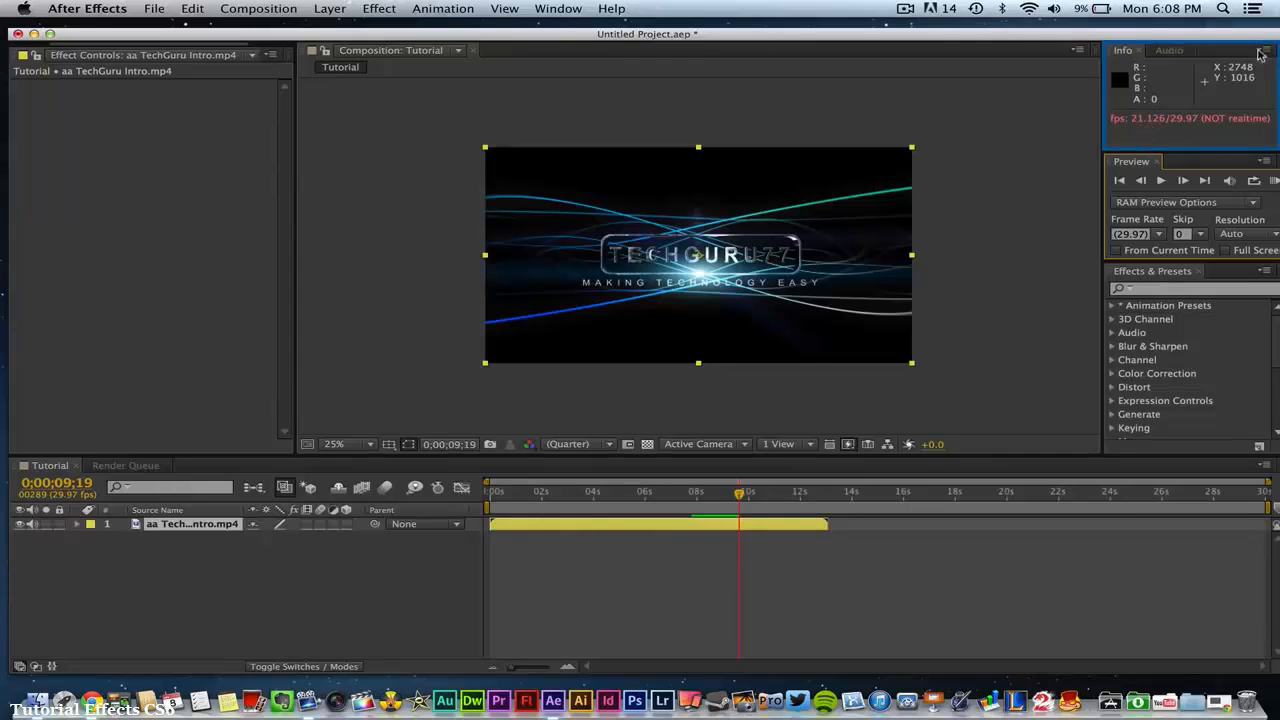
click(1168, 52)
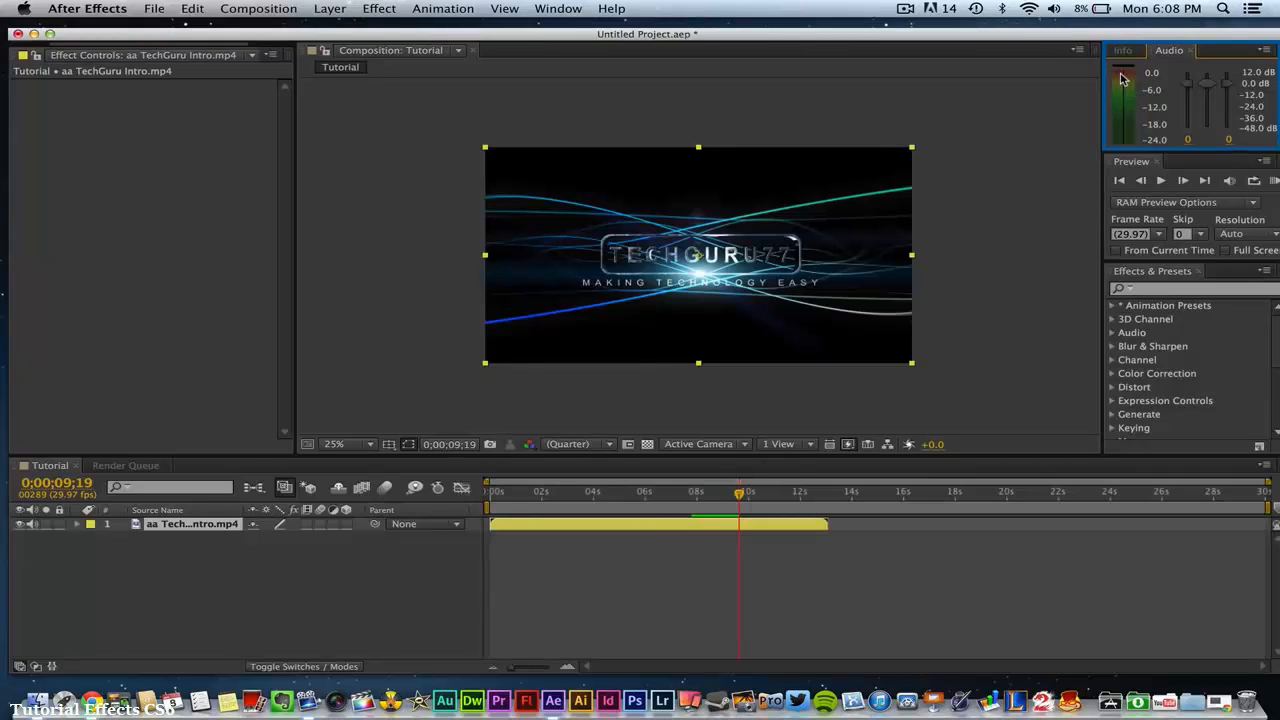
- Expand the aa TechGuru Intro.mp4 layer in the timeline and try to open its Transform properties
click(234, 567)
click(188, 534)
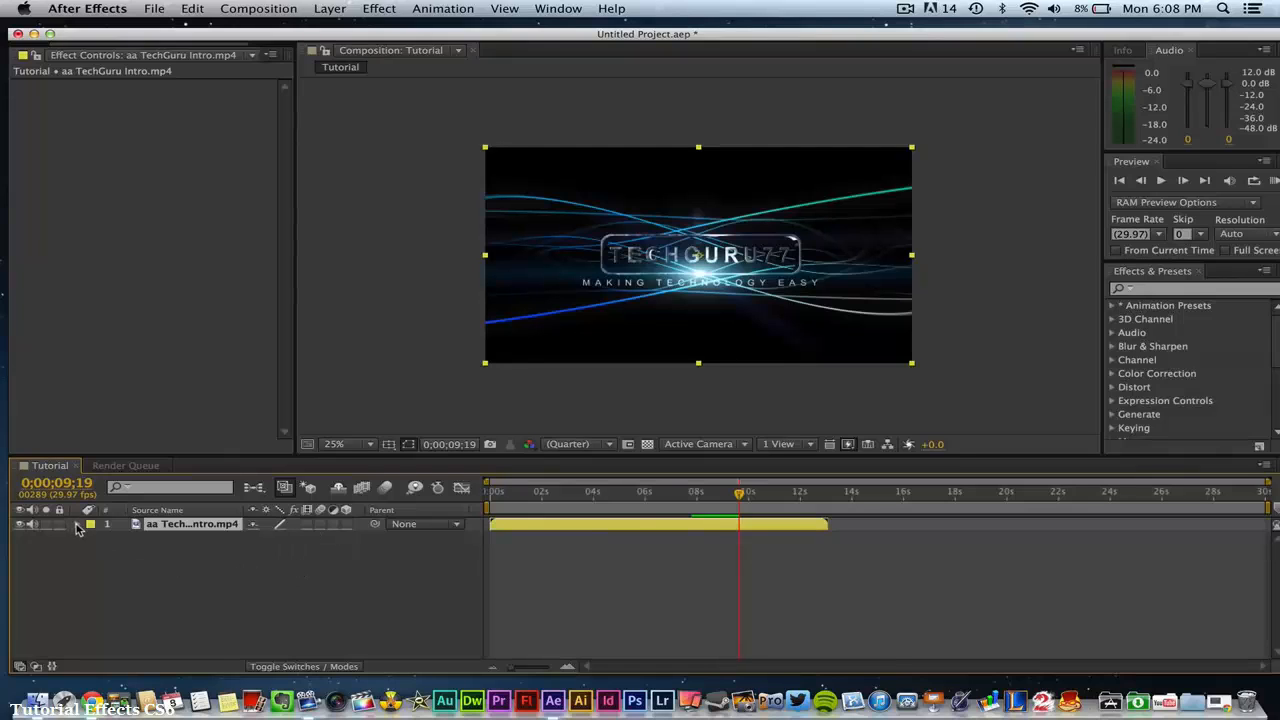
click(77, 525)
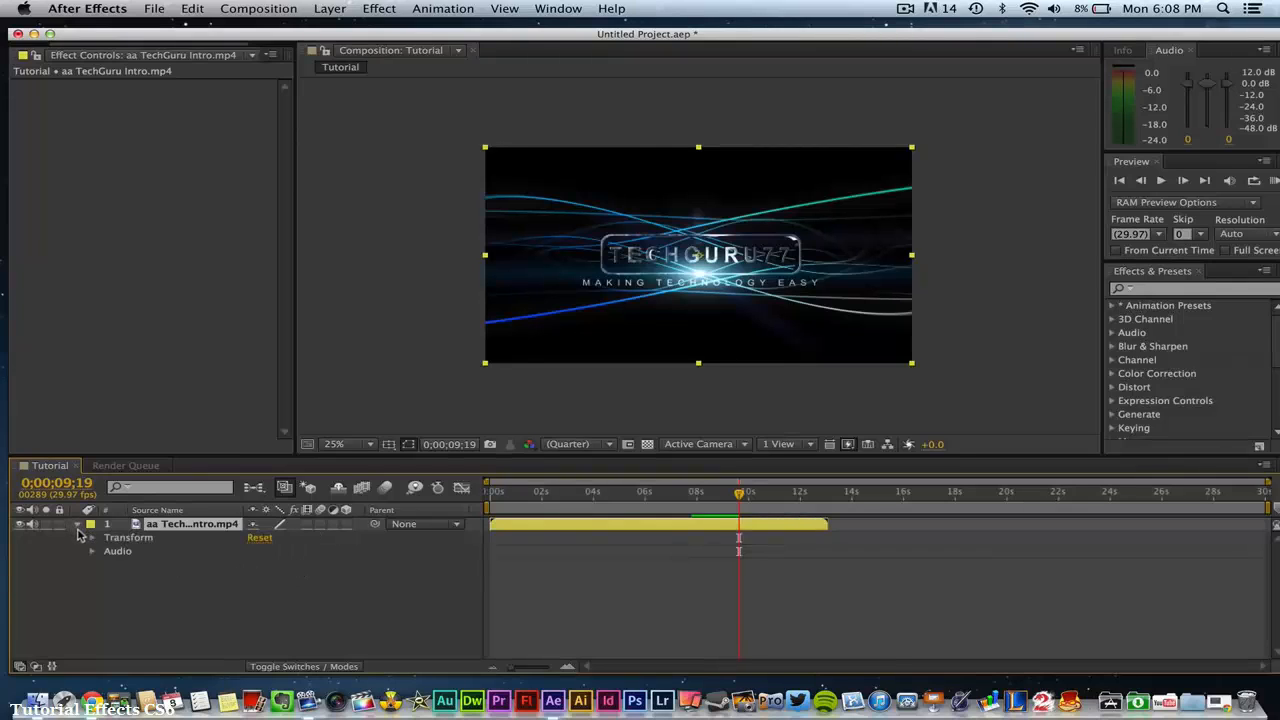
click(95, 542)
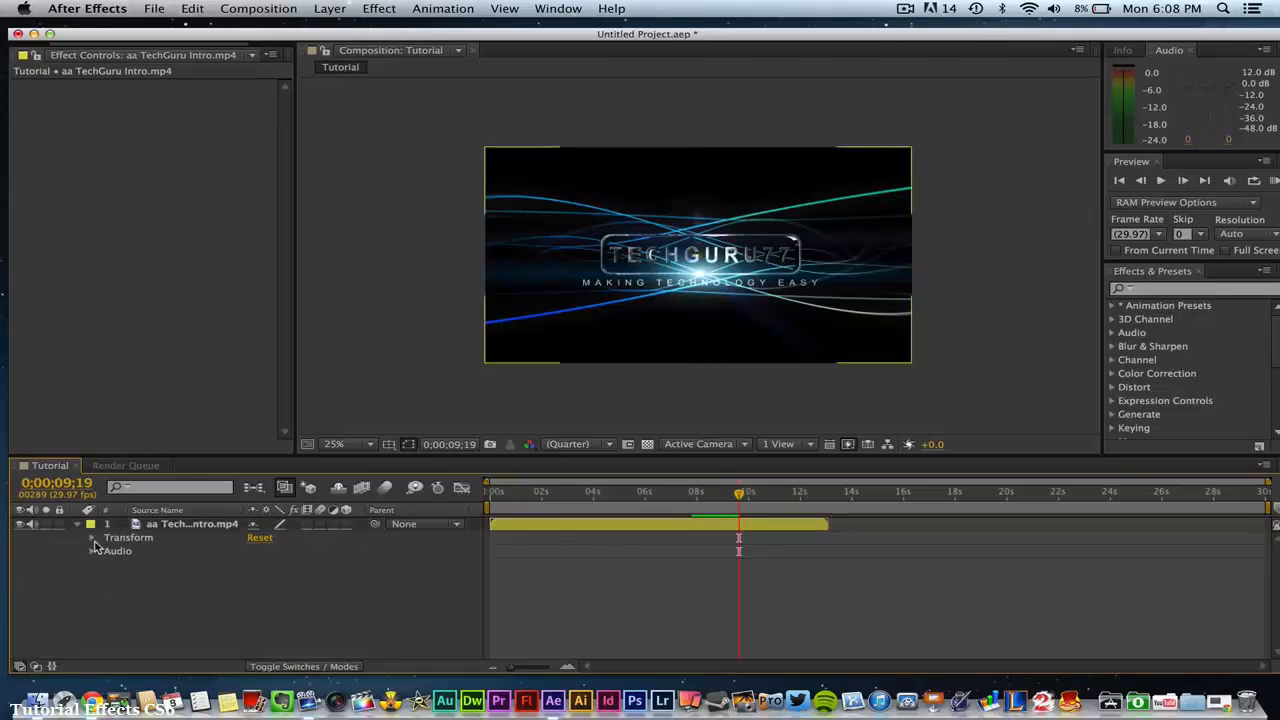